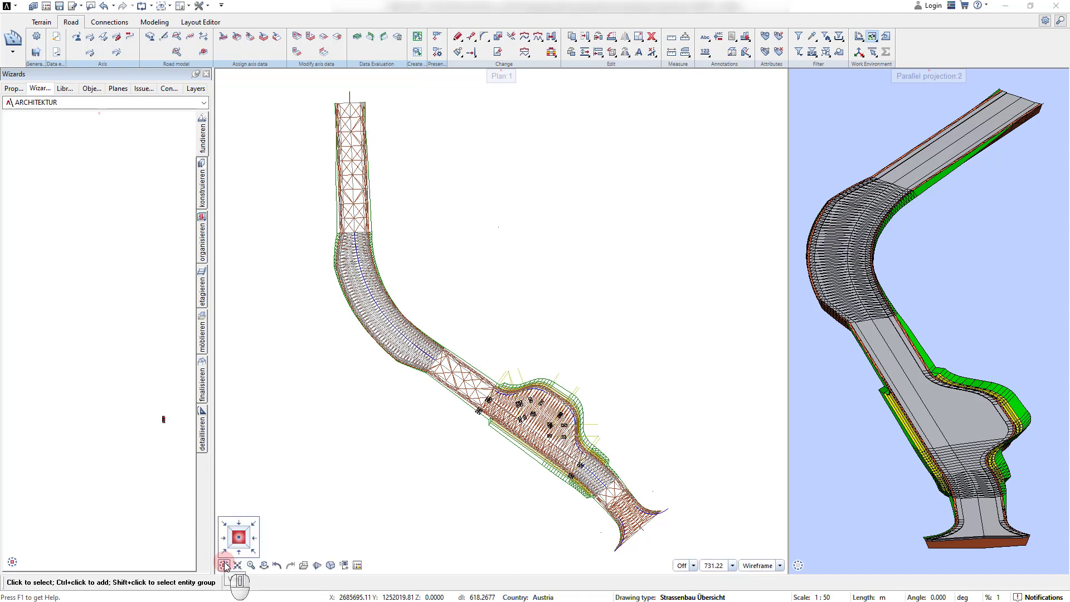
# Open the Road Project Manager and add the predefined LSD 200/50 longitudinal section configuration.
pyautogui.click(151, 40)
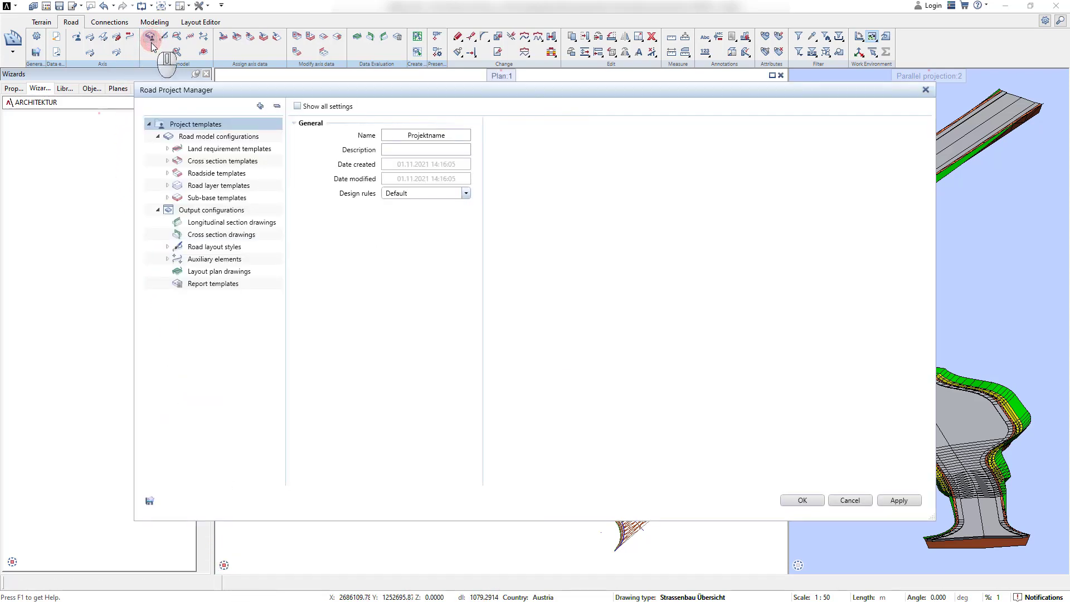
pyautogui.click(226, 222)
pyautogui.rightClick(227, 224)
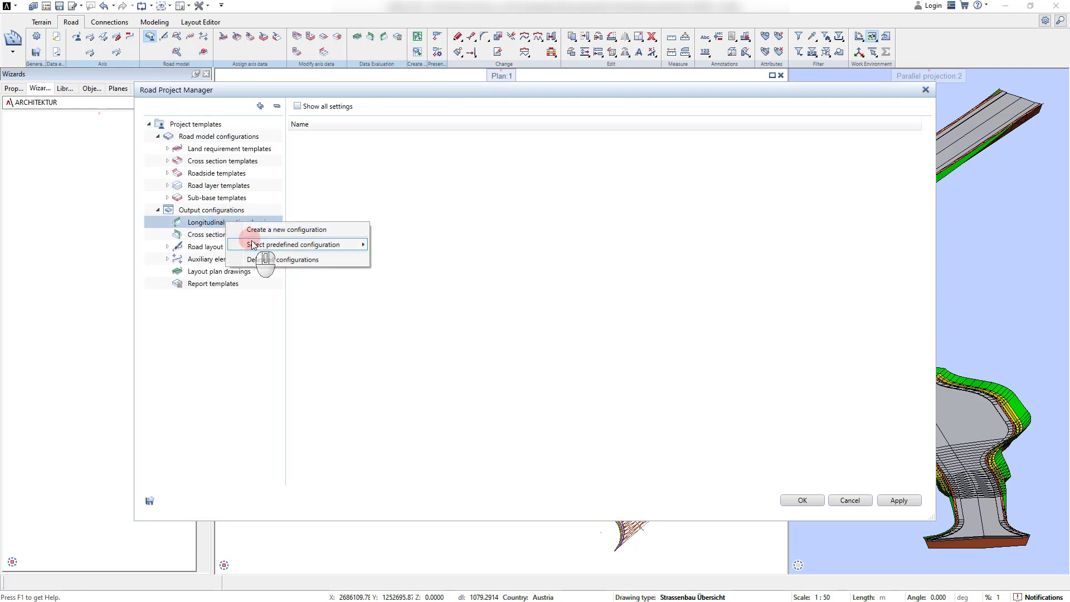
pyautogui.moveTo(256, 244)
pyautogui.click(296, 246)
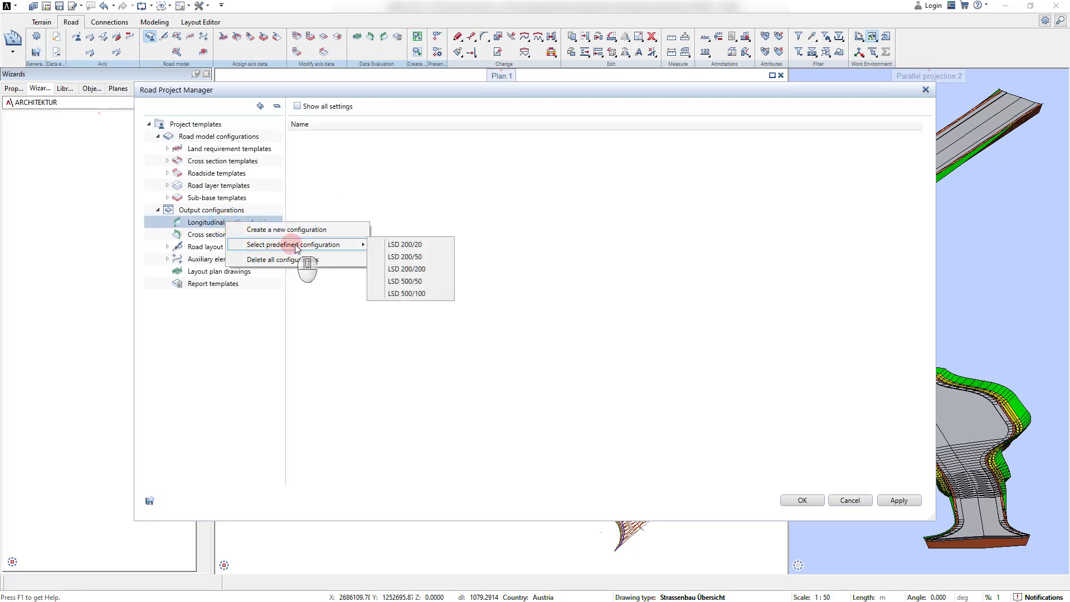
pyautogui.click(418, 258)
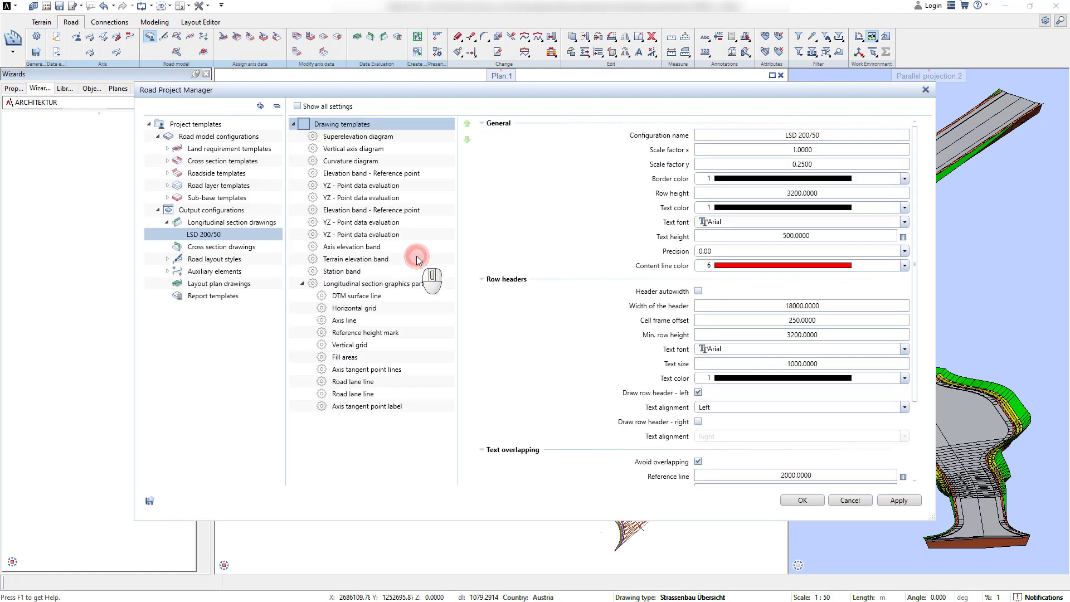
# Add the predefined XSD 100 configuration to the cross section drawings.
pyautogui.rightClick(228, 249)
pyautogui.click(295, 269)
pyautogui.click(390, 270)
pyautogui.click(406, 270)
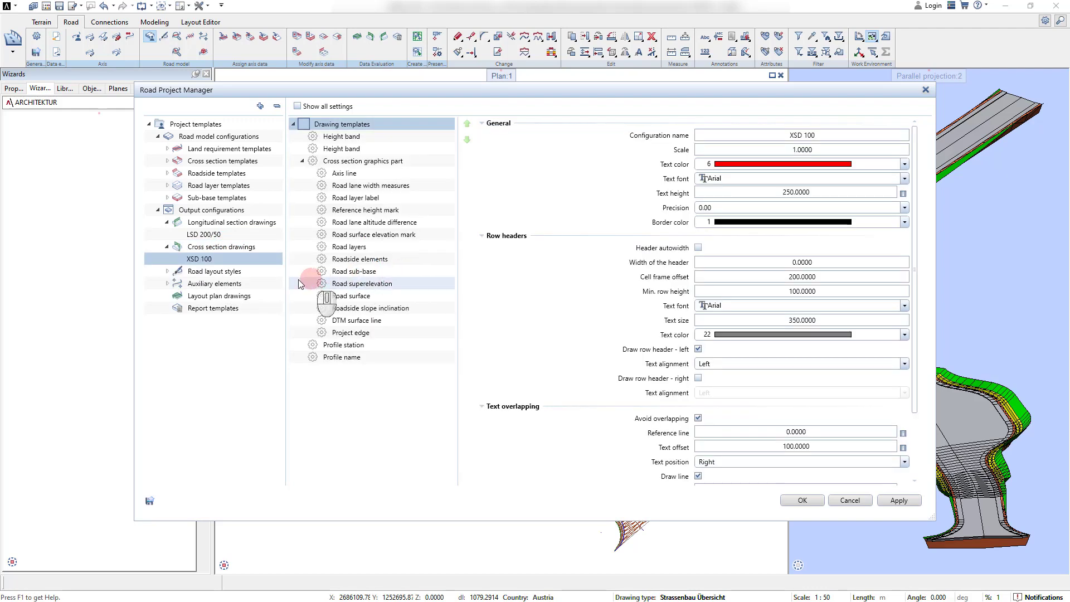
# Add the predefined LPD 200 layout plan configuration, then review the XSD 100 settings.
pyautogui.click(231, 295)
pyautogui.rightClick(231, 296)
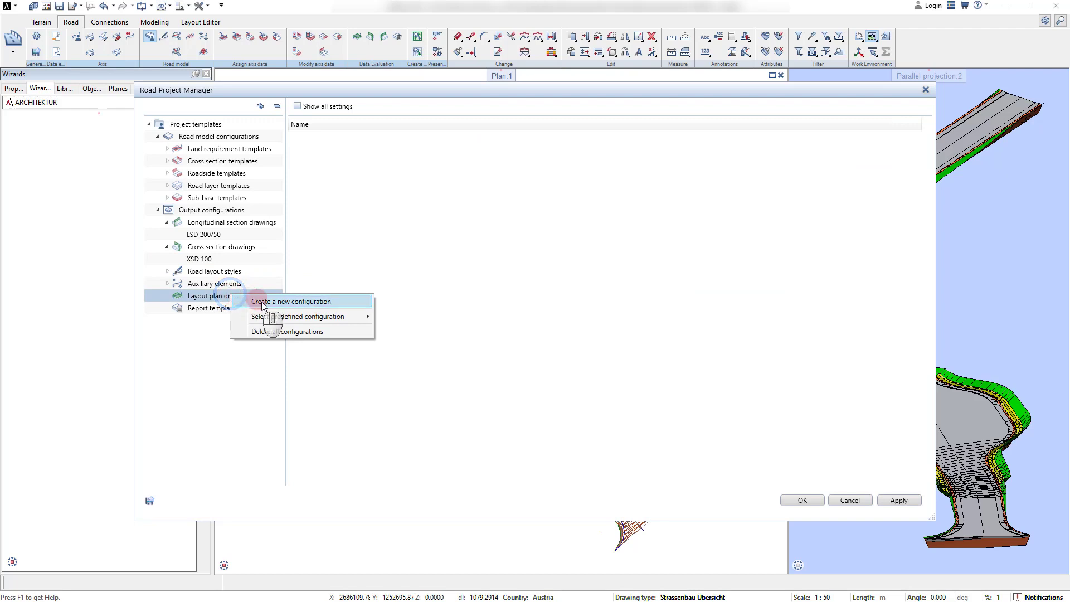
pyautogui.click(281, 316)
pyautogui.click(405, 316)
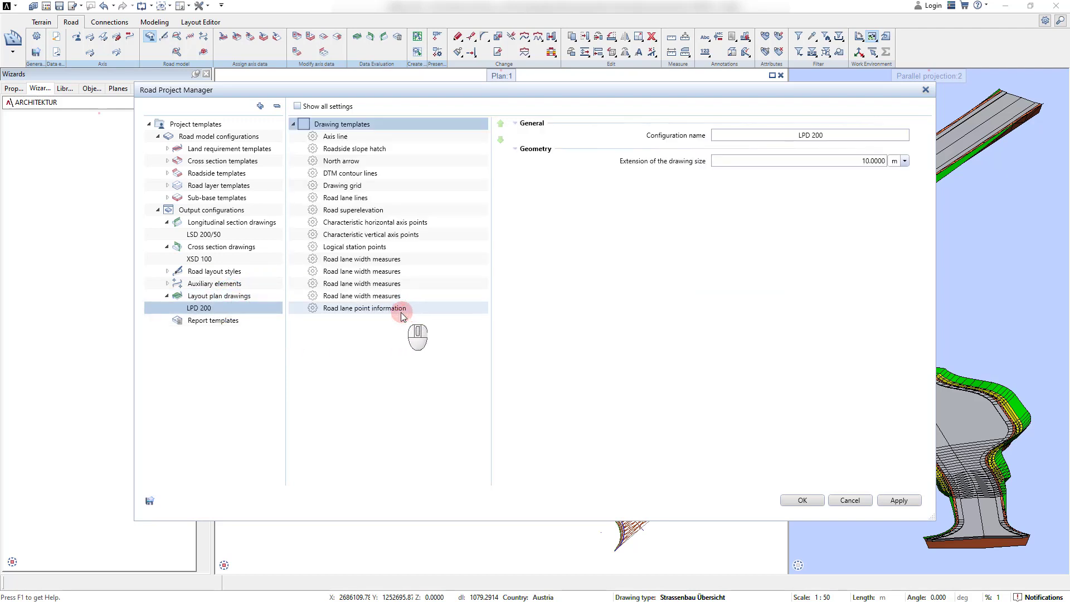
pyautogui.click(207, 260)
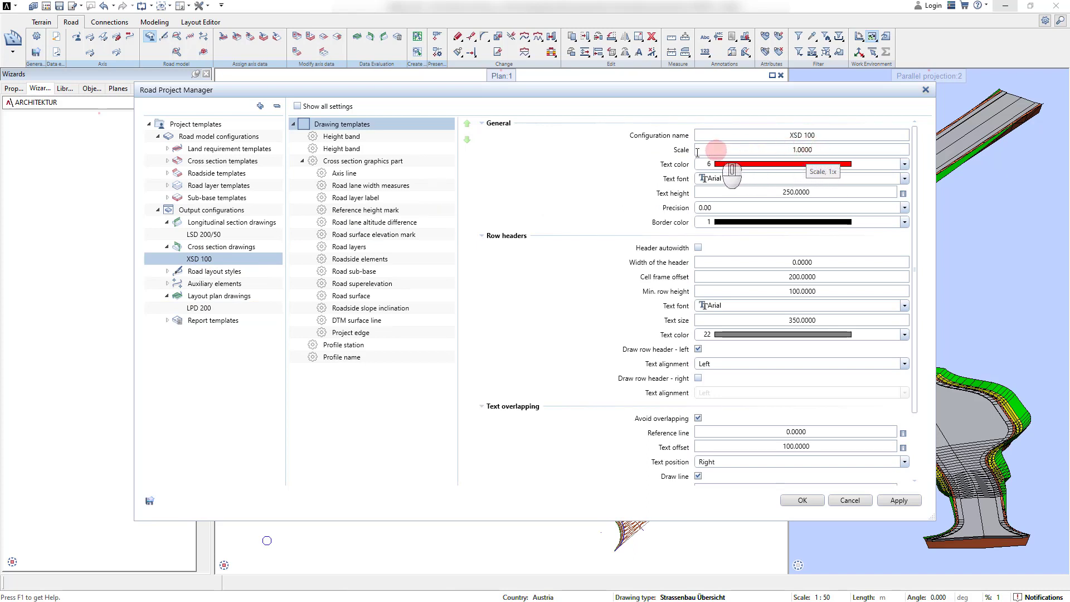
# Edit the scale factor x and y values of the LSD 200/50 configuration.
pyautogui.click(207, 235)
pyautogui.click(820, 146)
pyautogui.write('0000')
pyautogui.click(818, 162)
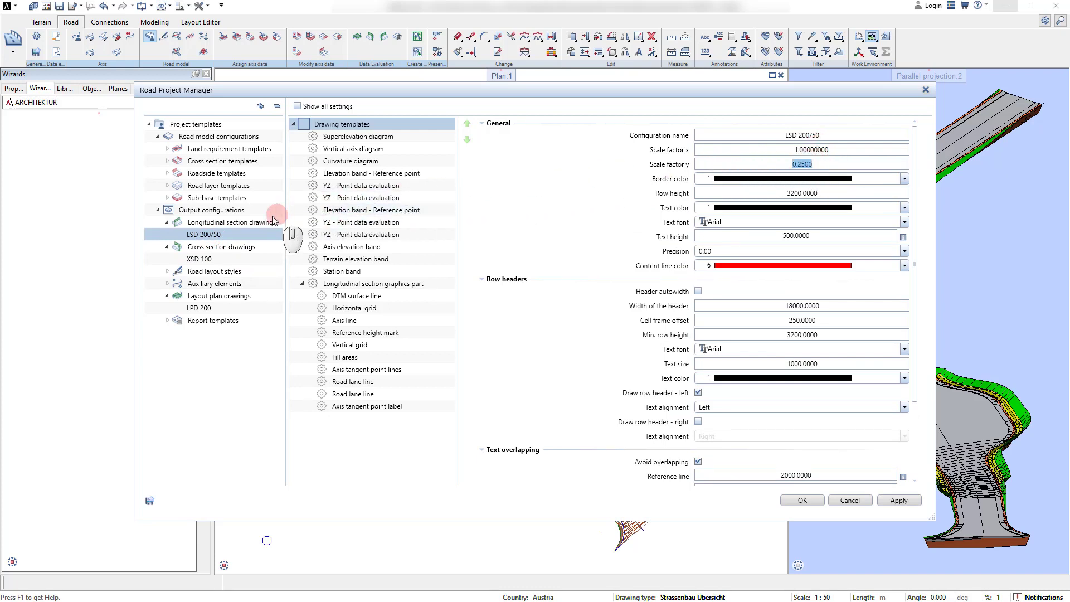
pyautogui.click(225, 247)
# Rename the XSD 100 cross-section configuration to XSD 100_modified.
pyautogui.click(224, 259)
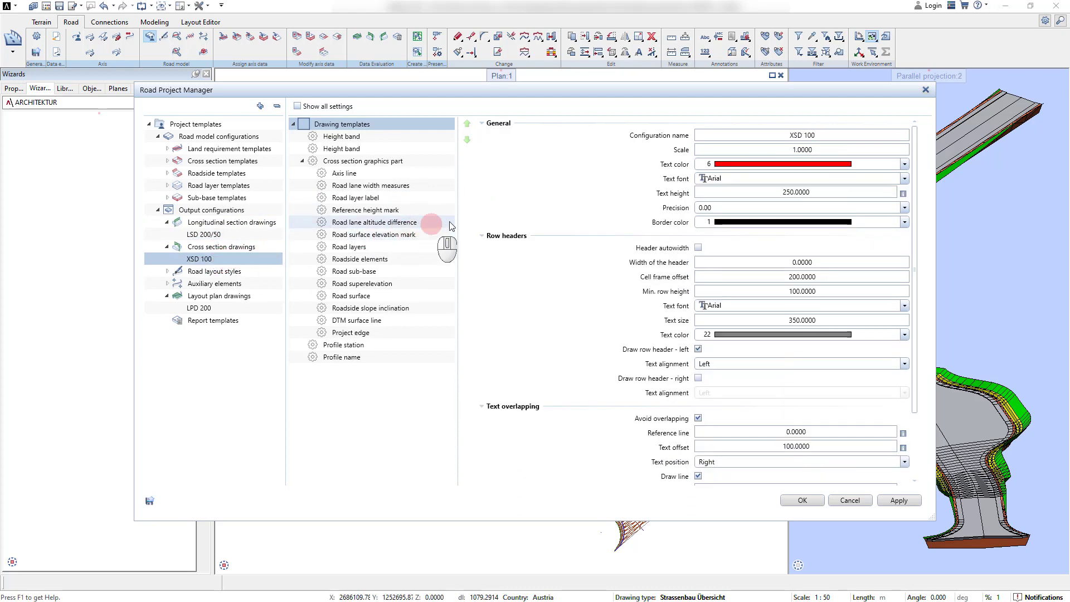
pyautogui.click(821, 136)
pyautogui.write('_modified')
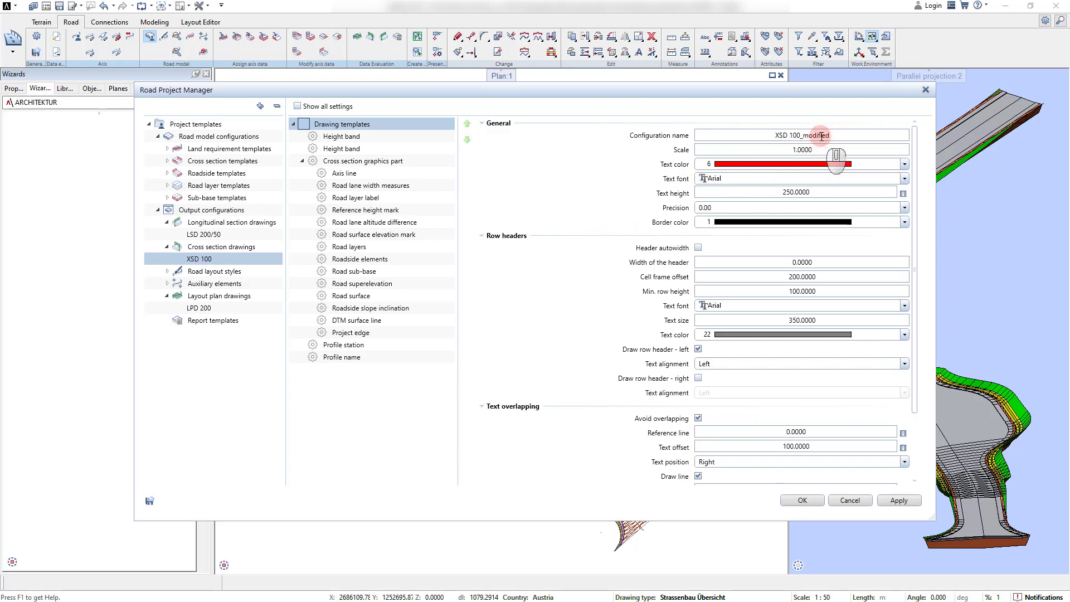
pyautogui.click(566, 176)
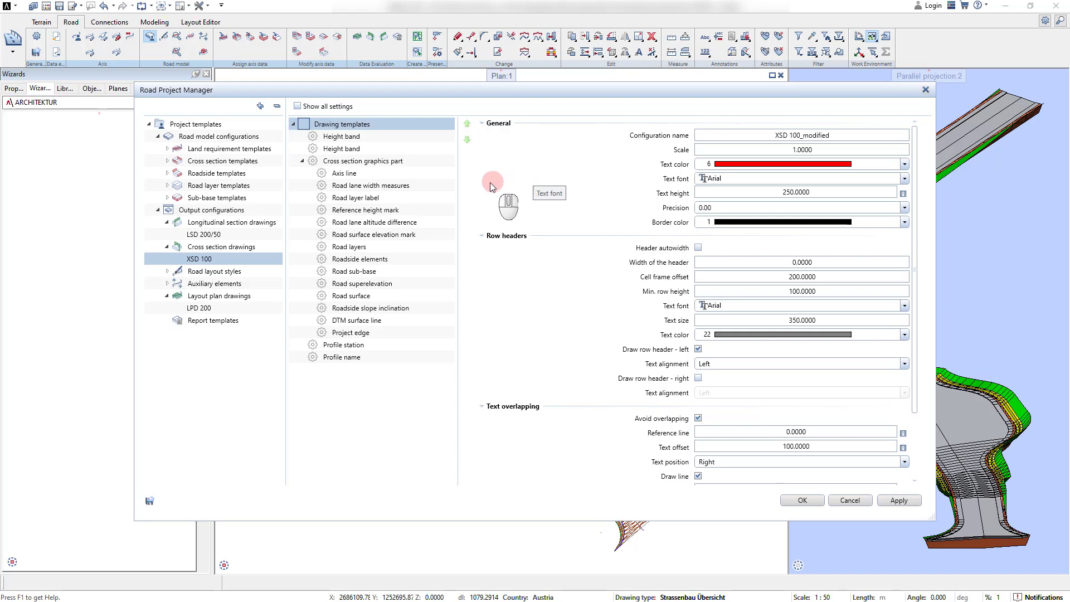
# Add a Coordinates component to the XSD 100_modified drawing templates.
pyautogui.rightClick(391, 127)
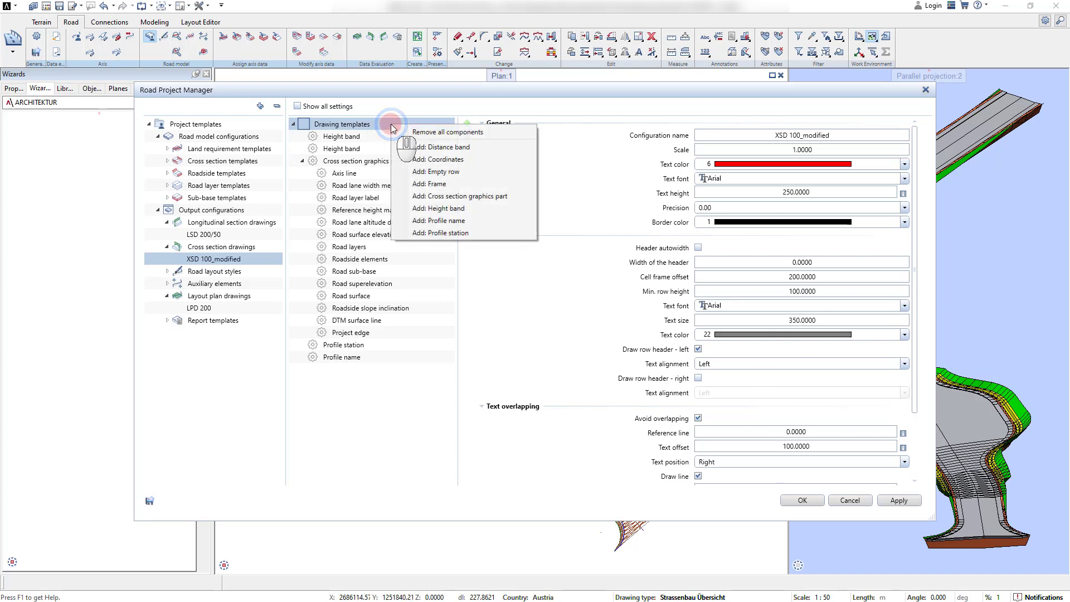
pyautogui.moveTo(394, 128)
pyautogui.mouseDown(button='right')
pyautogui.moveTo(415, 138)
pyautogui.moveTo(429, 233)
pyautogui.moveTo(428, 209)
pyautogui.moveTo(380, 158)
pyautogui.moveTo(463, 179)
pyautogui.moveTo(473, 270)
pyautogui.moveTo(468, 381)
pyautogui.moveTo(402, 124)
pyautogui.moveTo(418, 124)
pyautogui.moveTo(451, 163)
pyautogui.mouseUp(button='right')
pyautogui.rightClick(383, 162)
pyautogui.rightClick(401, 125)
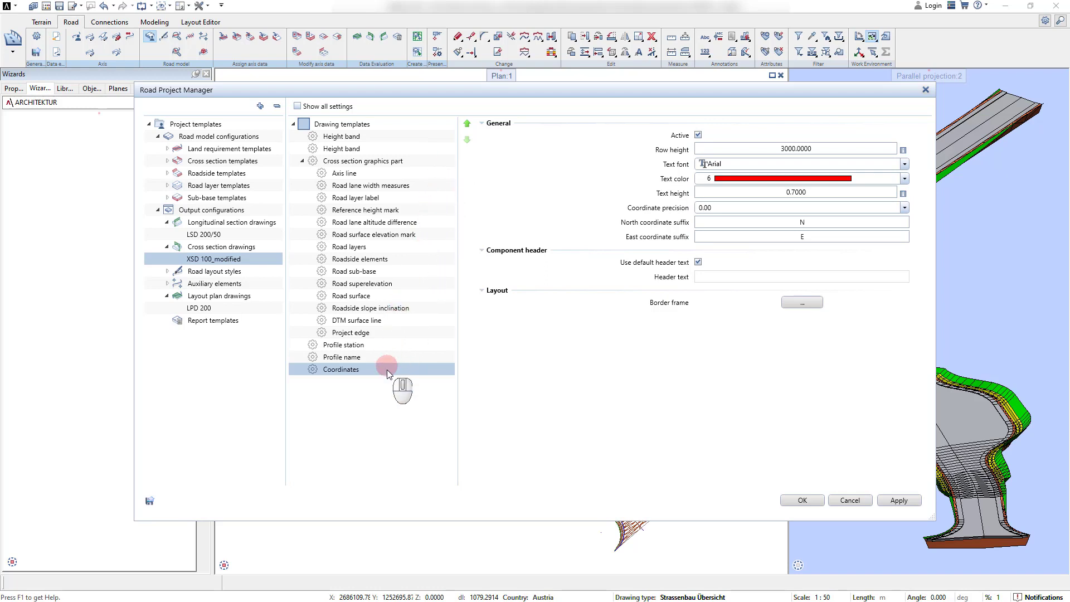
# Move the Coordinates component to the top of the list, above the Height band rows.
pyautogui.click(466, 124)
pyautogui.click(467, 123)
pyautogui.click(467, 123)
pyautogui.click(467, 124)
pyautogui.click(467, 124)
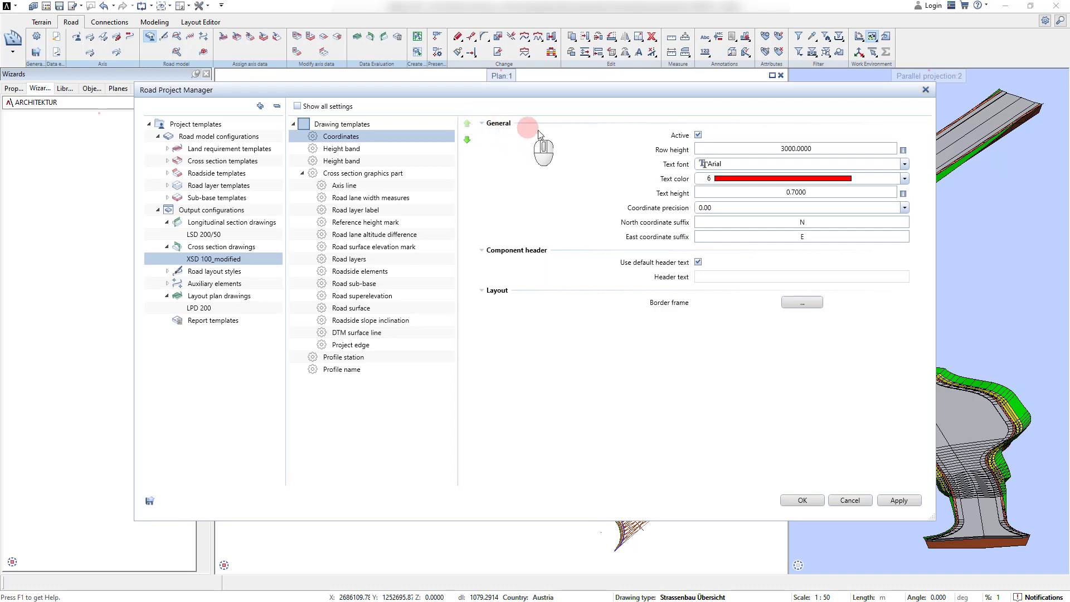
# Give Coordinates row height 1500, text height 0.4 and blue text colour 7, then confirm with OK.
pyautogui.doubleClick(797, 149)
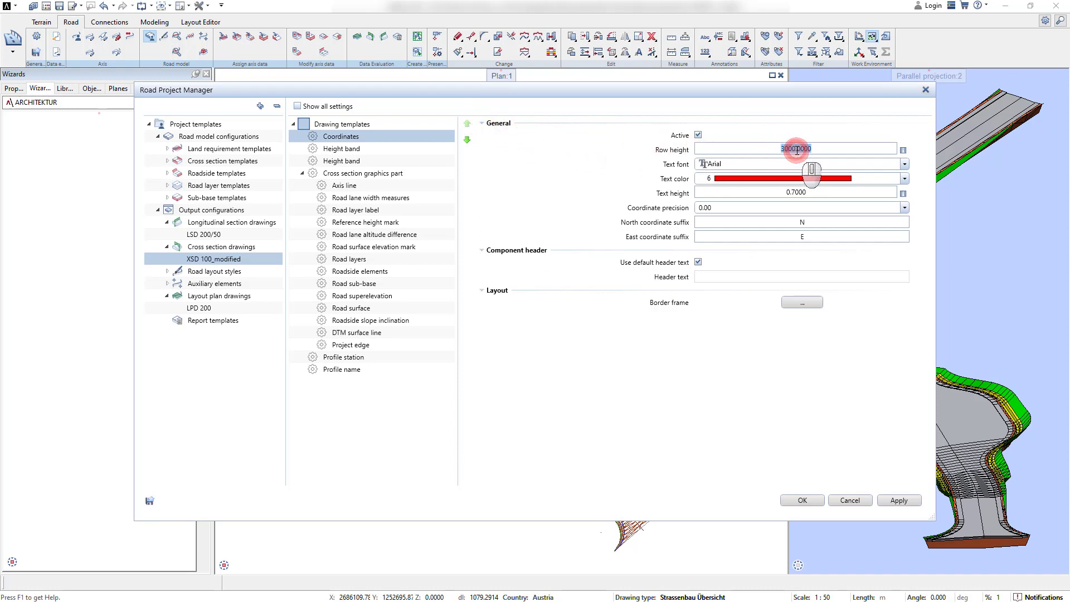
pyautogui.press('BackSpace')
pyautogui.doubleClick(798, 193)
pyautogui.write('4')
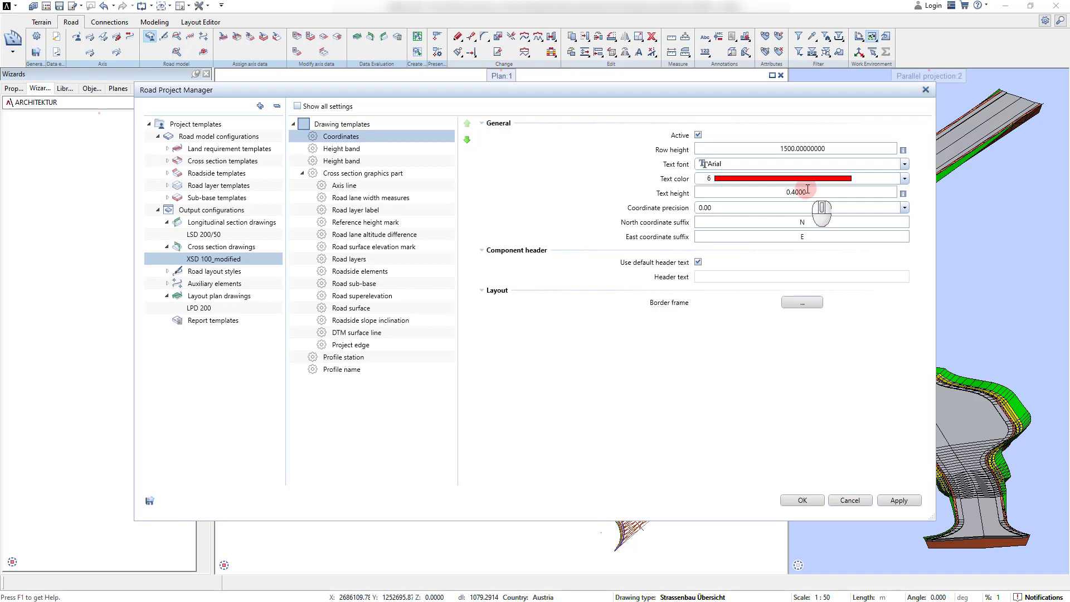
pyautogui.click(826, 179)
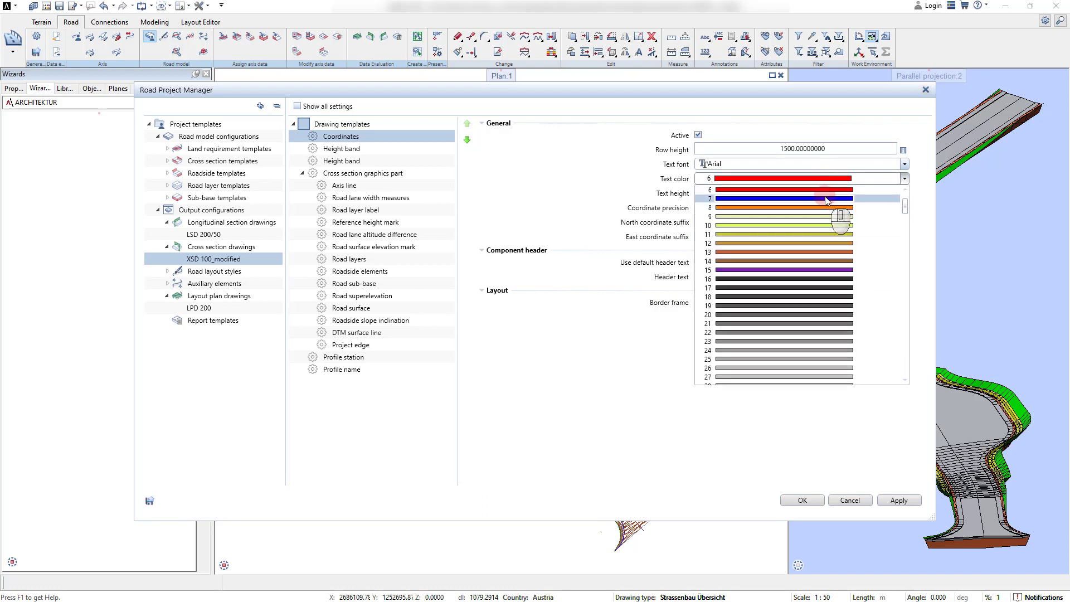
pyautogui.click(826, 198)
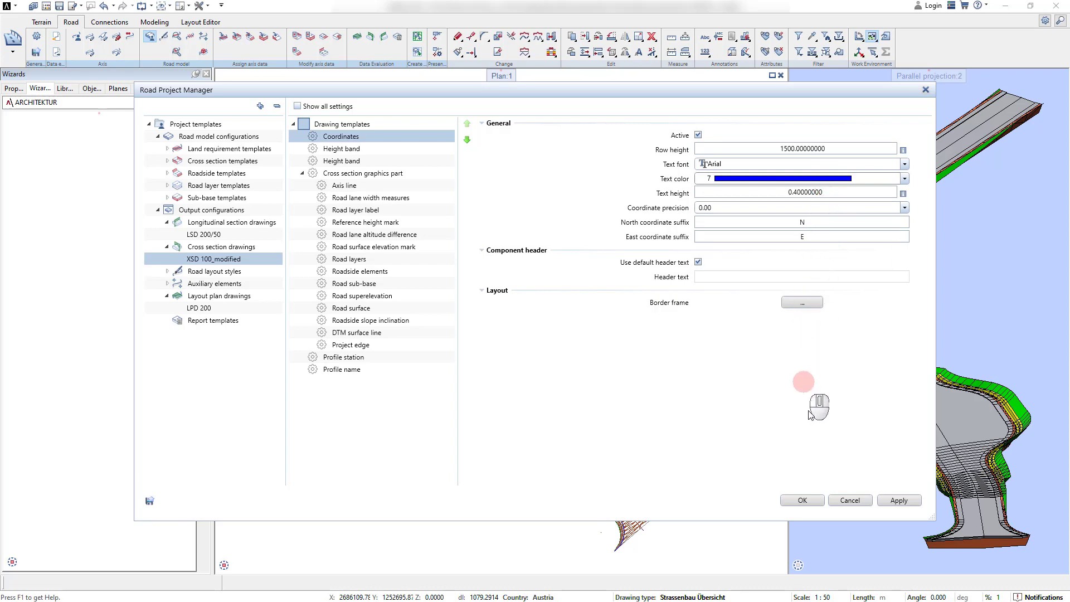
pyautogui.click(809, 500)
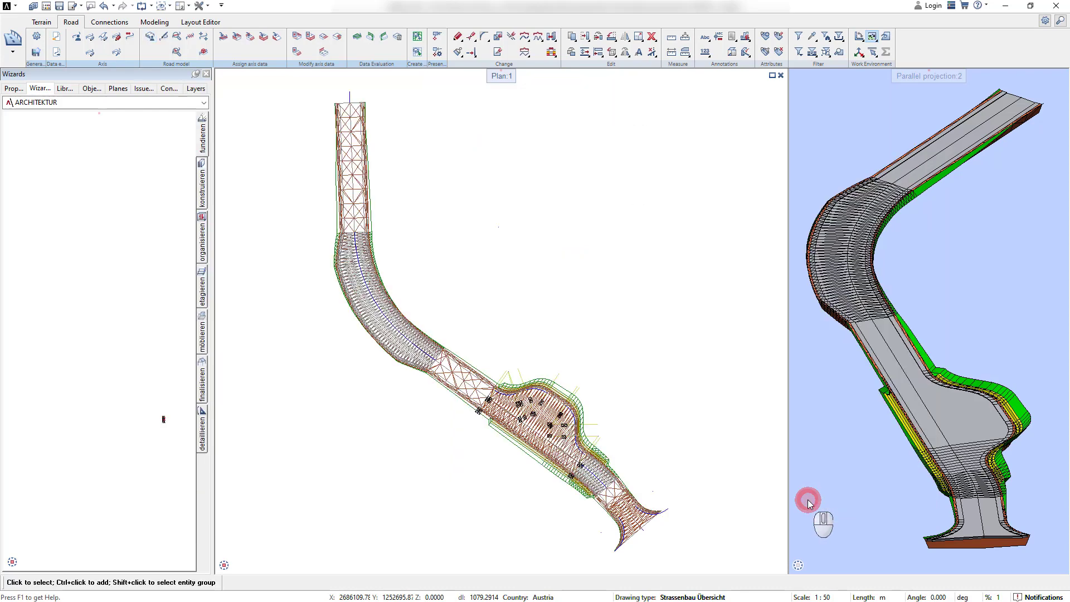
# Set up cross sections for axis Achse 1 with the 1:2:3:4 layout order and four rows.
pyautogui.click(400, 141)
pyautogui.click(368, 37)
pyautogui.click(153, 149)
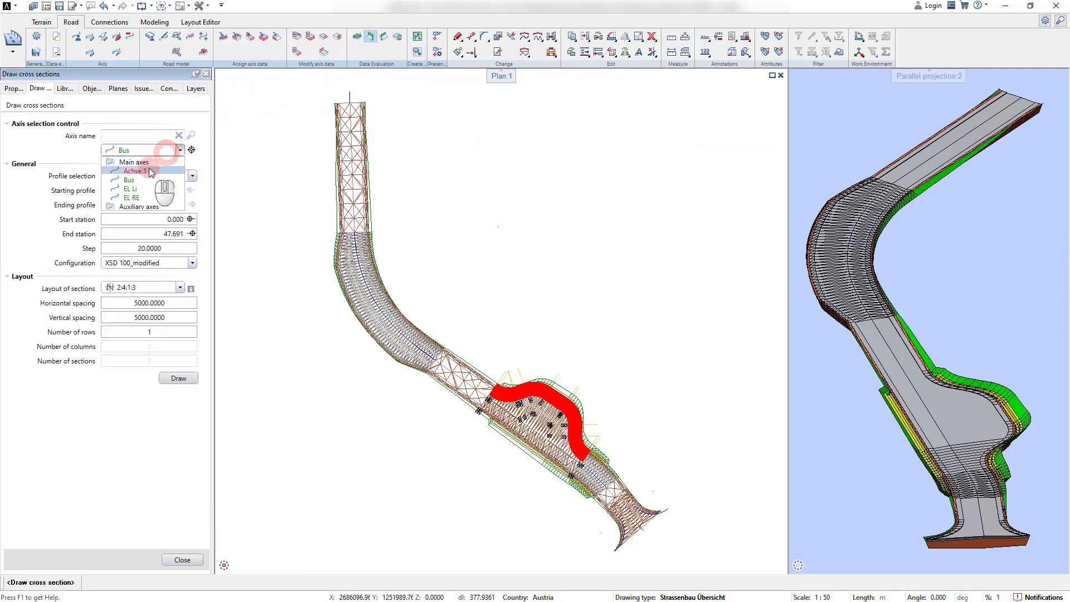
pyautogui.click(149, 167)
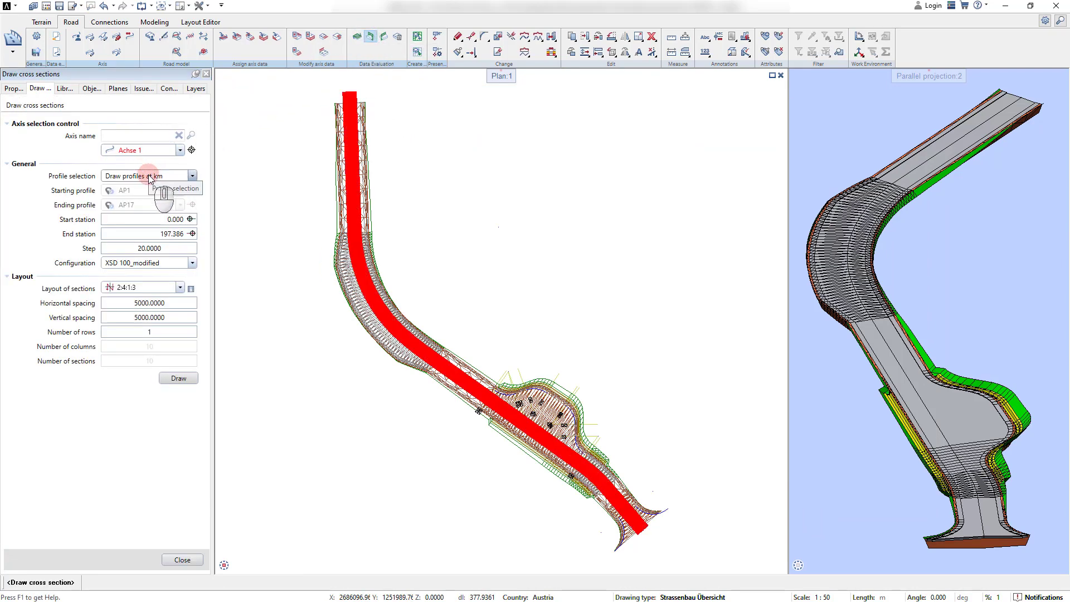
pyautogui.click(152, 249)
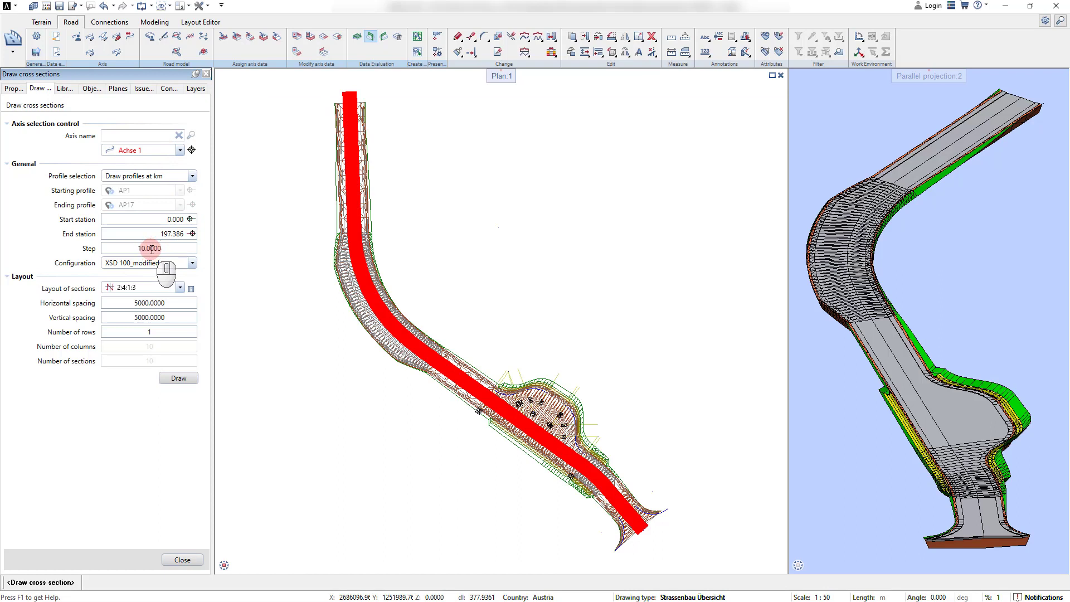
pyautogui.click(149, 287)
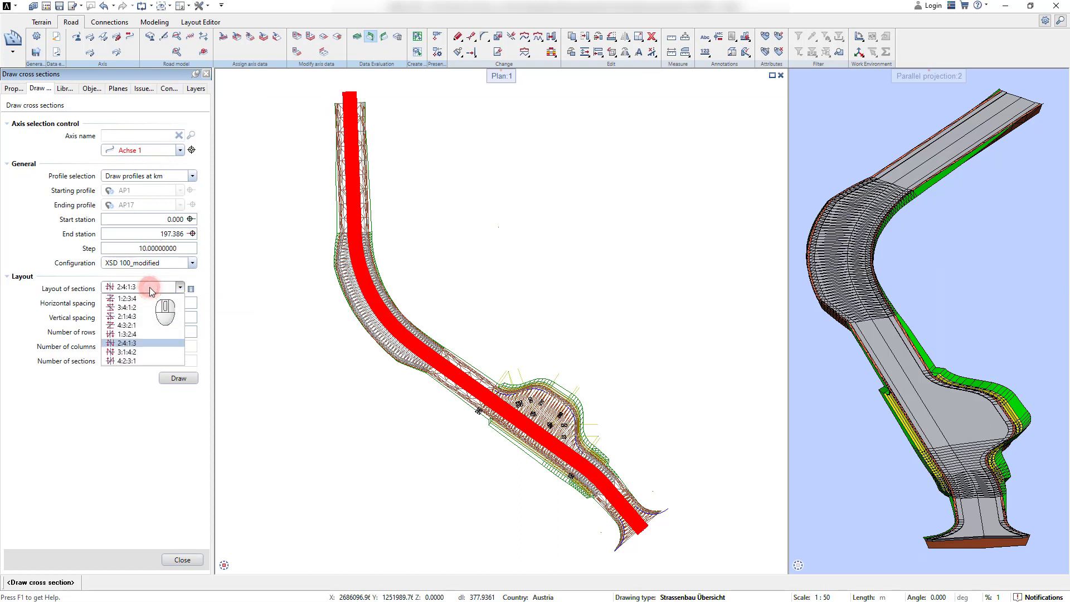
pyautogui.click(148, 298)
pyautogui.click(156, 332)
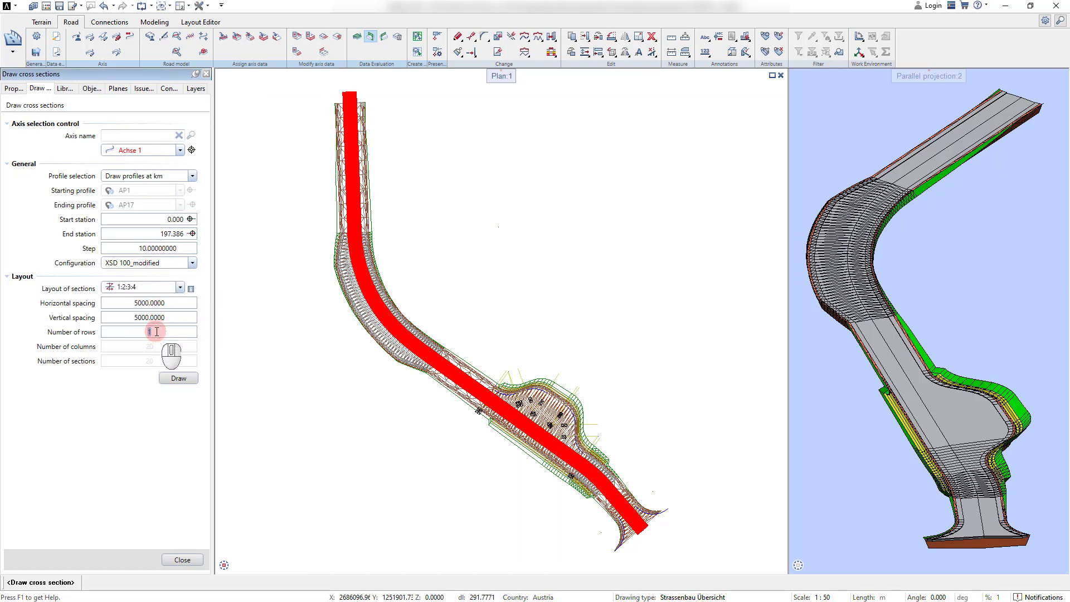
# Draw the cross-section grid at an origin below the plan and pan to the +20.00 section.
pyautogui.click(175, 378)
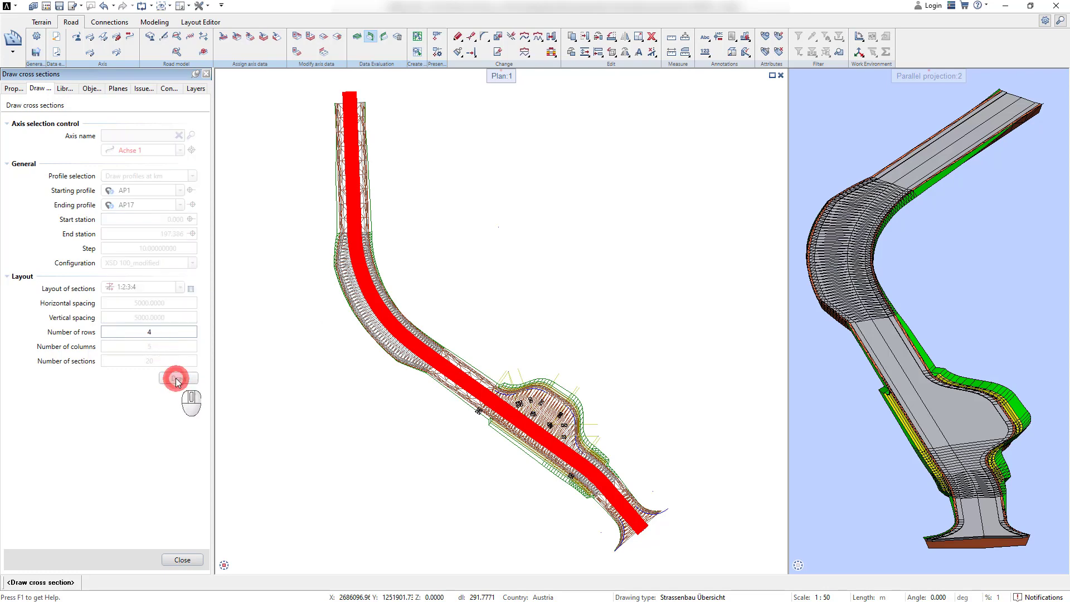
pyautogui.moveTo(251, 418); pyautogui.dragTo(274, 145, button='middle')
pyautogui.click(246, 337)
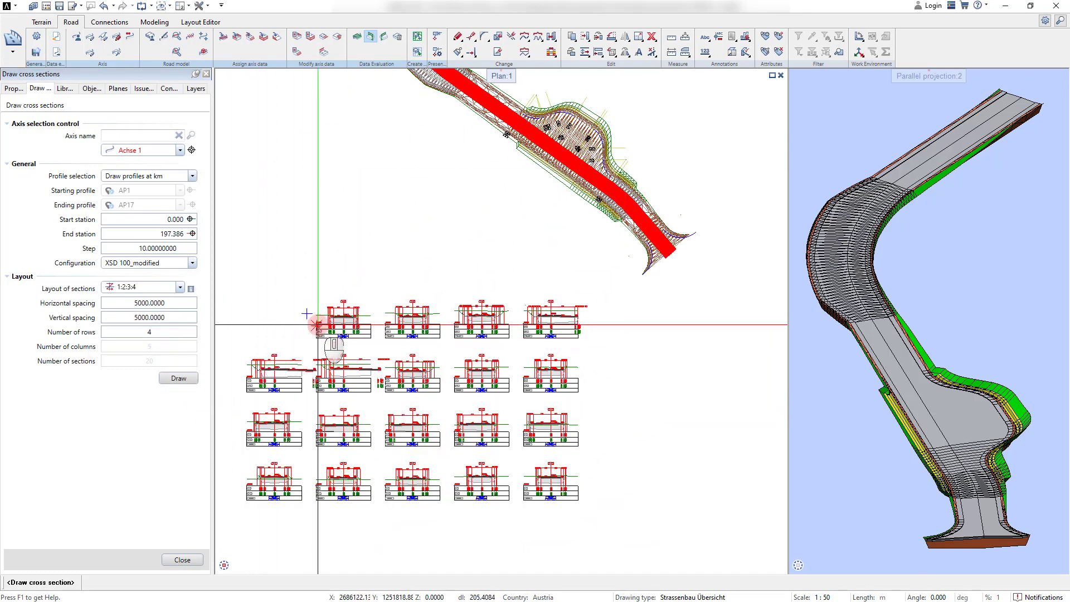
pyautogui.scroll(5, 333, 329)
pyautogui.moveTo(730, 353); pyautogui.dragTo(352, 350, button='middle')
# Draw the LSD 200/50 longitudinal section of Achse 1 at an origin beside the cross sections.
pyautogui.click(384, 36)
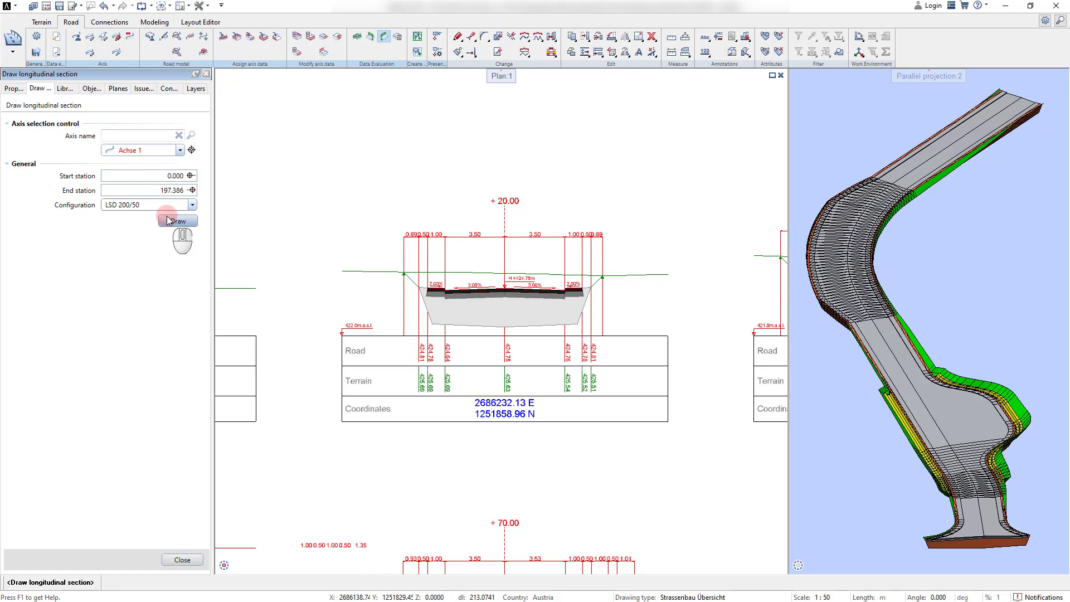
pyautogui.click(171, 221)
pyautogui.scroll(-5, 317, 328)
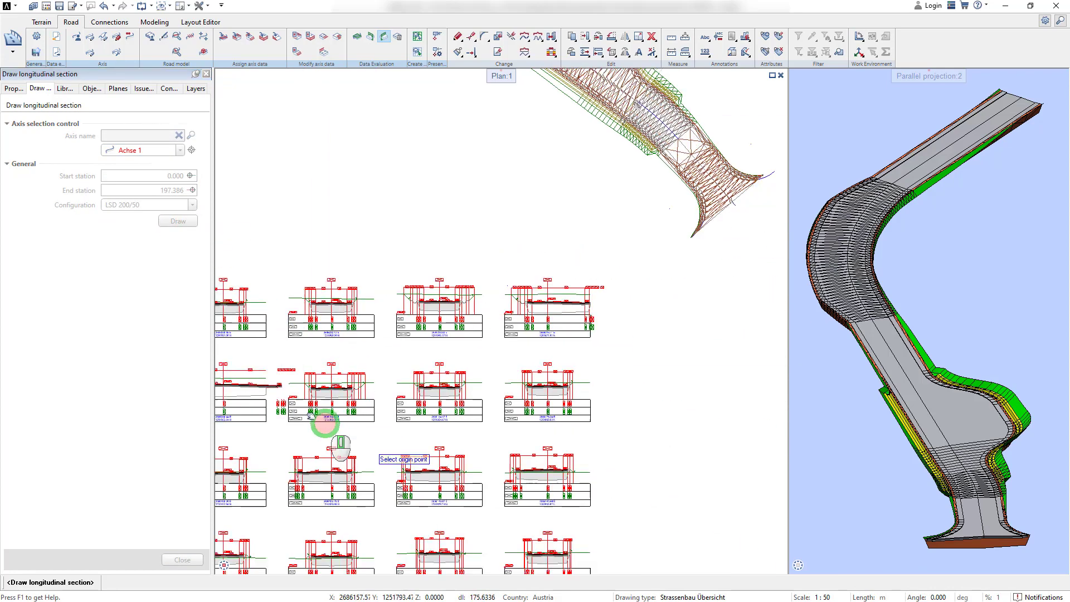
pyautogui.click(389, 492)
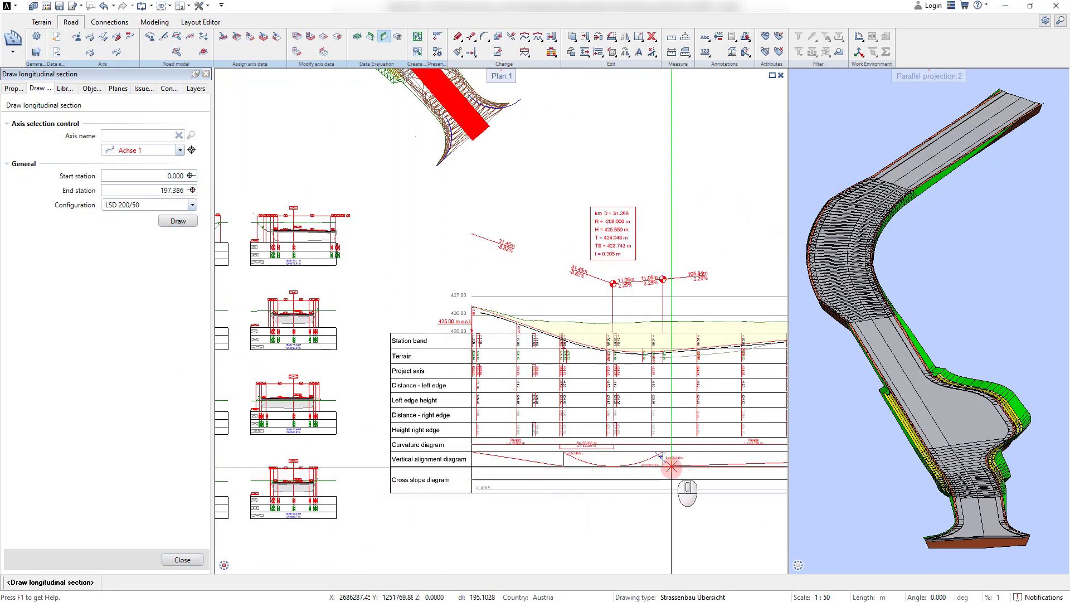
pyautogui.moveTo(676, 477); pyautogui.dragTo(504, 466, button='middle')
pyautogui.click(730, 448)
pyautogui.moveTo(730, 449)
pyautogui.mouseDown(button='middle')
pyautogui.moveTo(738, 437)
pyautogui.moveTo(220, 429)
pyautogui.mouseUp(button='middle')
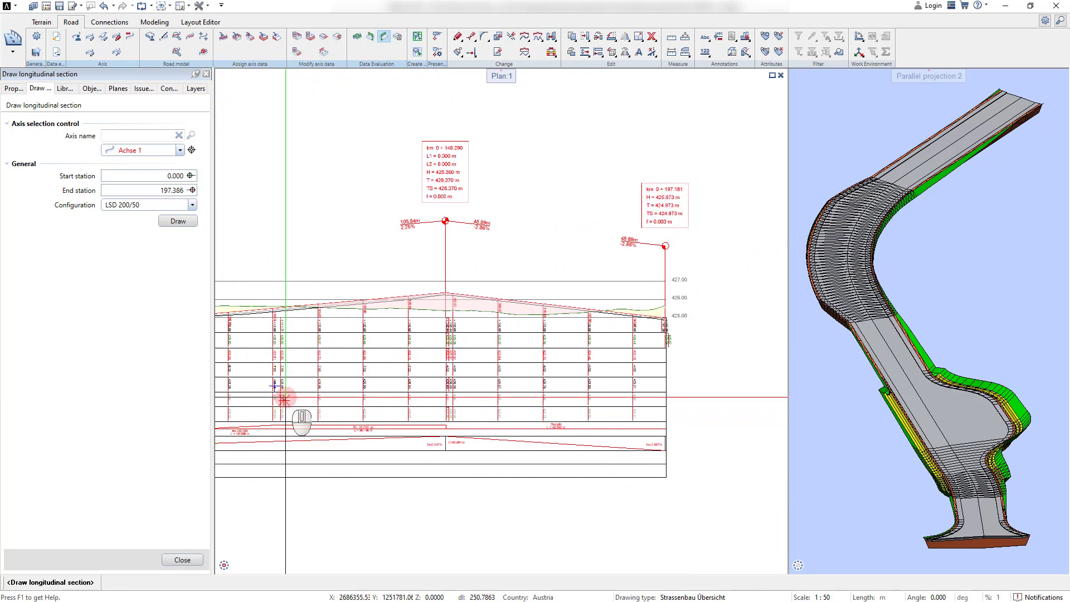
# Draw the LPD 200 layout plan of Achse 1 right of the longitudinal section, then end the tool.
pyautogui.click(358, 37)
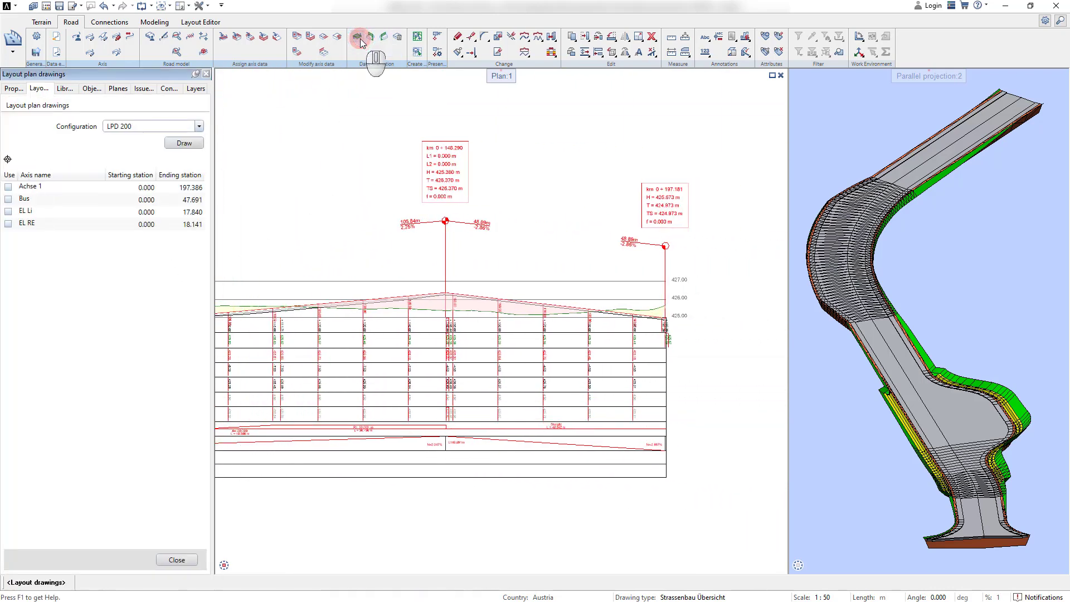
pyautogui.click(7, 186)
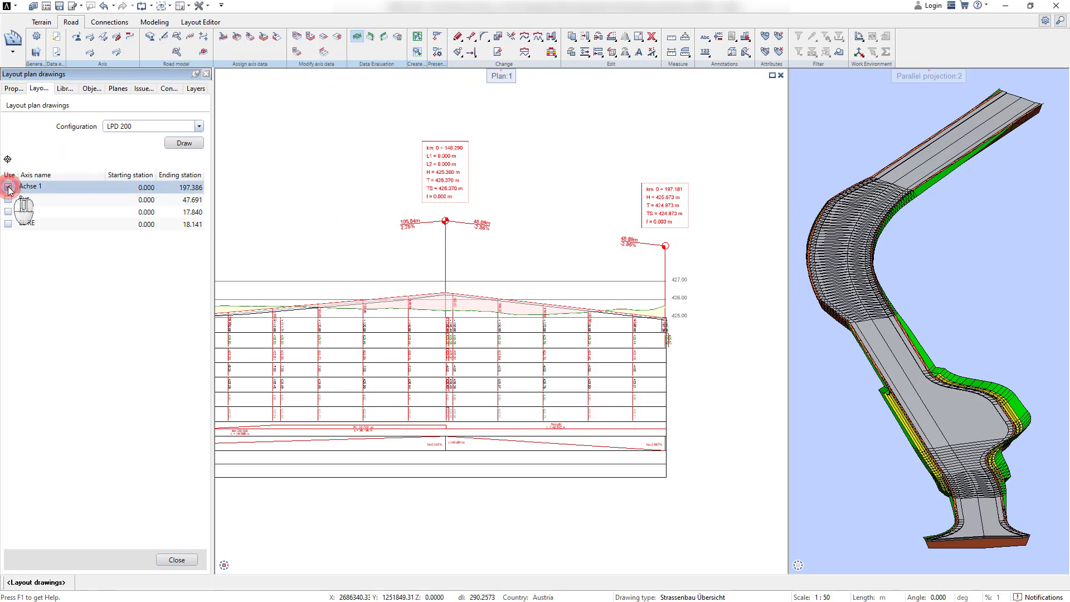
pyautogui.click(176, 143)
pyautogui.moveTo(607, 501); pyautogui.dragTo(305, 482, button='middle')
pyautogui.click(417, 543)
pyautogui.scroll(3, 638, 341)
pyautogui.moveTo(545, 382); pyautogui.dragTo(530, 468, button='middle')
pyautogui.scroll(3, 679, 528)
pyautogui.scroll(2, 679, 528)
pyautogui.moveTo(656, 489); pyautogui.dragTo(633, 473, button='middle')
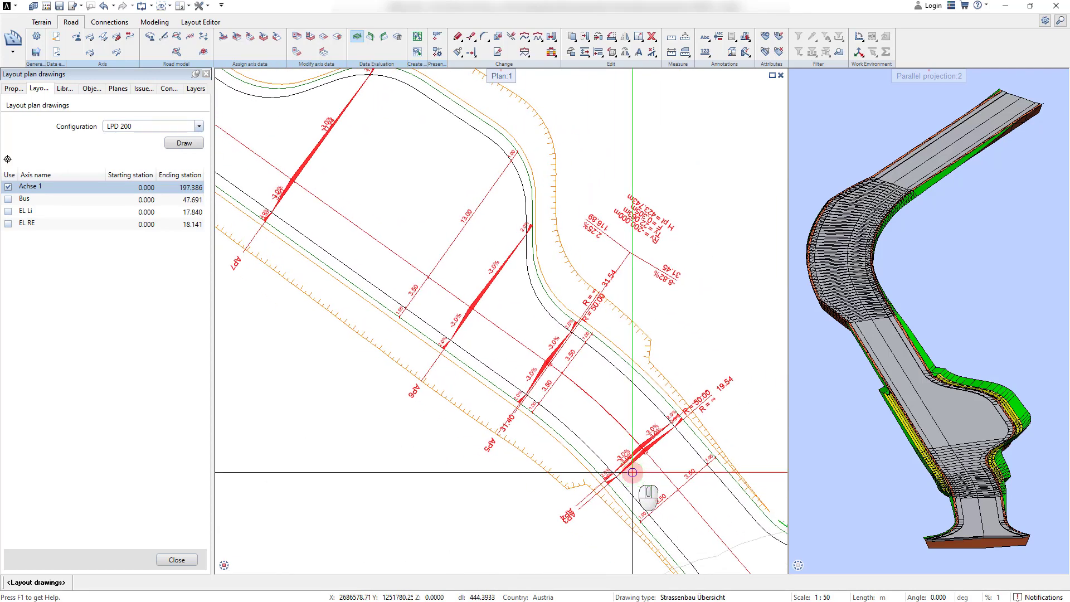
pyautogui.middleClick(632, 472)
pyautogui.press('Escape')
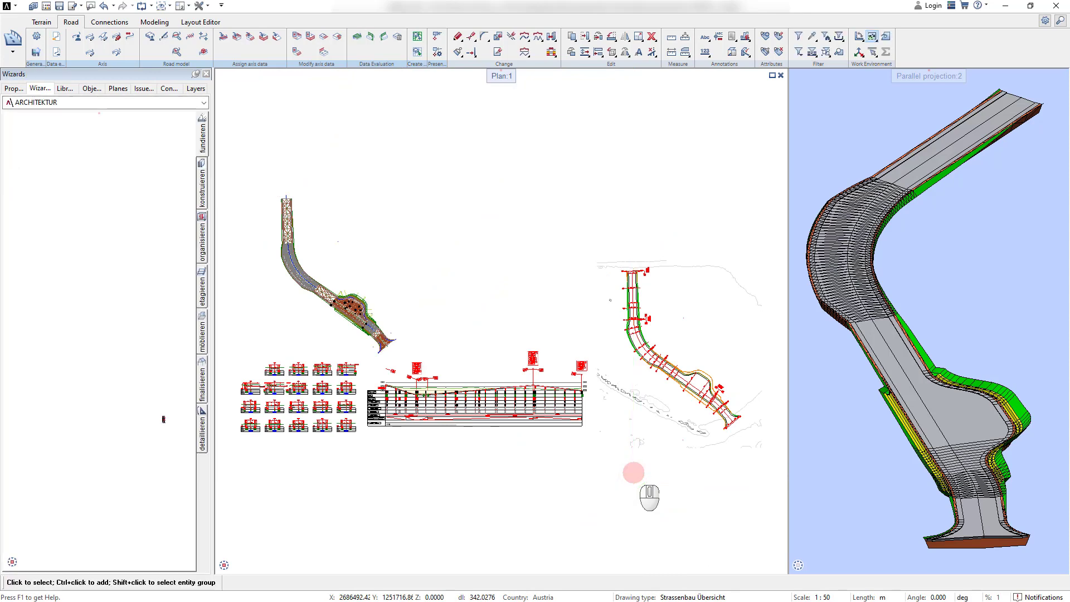
# Create a new Station-type report template named Report_Station in the Road Project Manager.
pyautogui.click(149, 36)
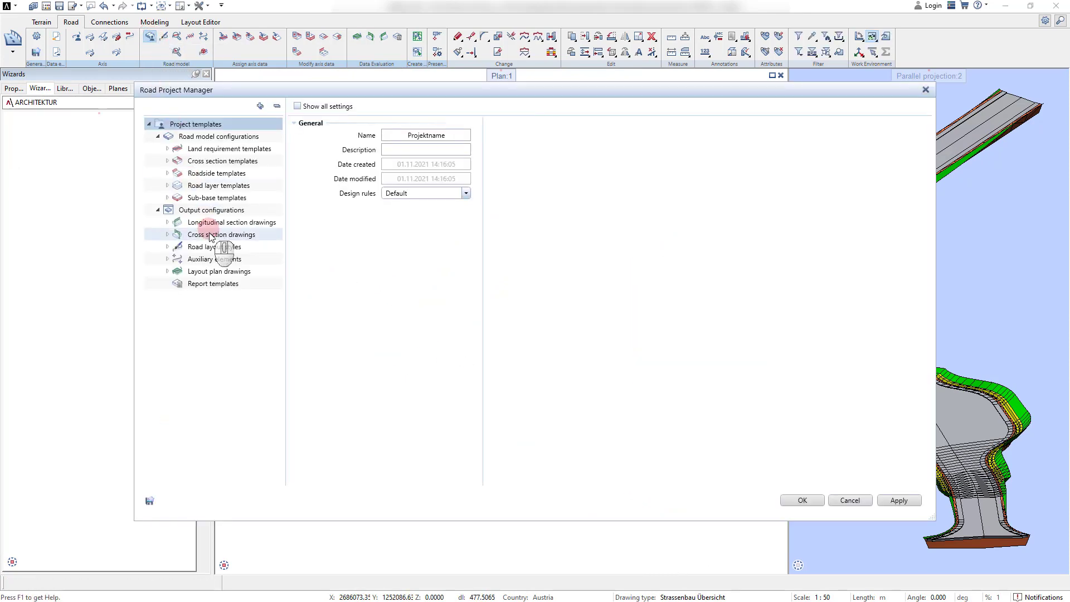
pyautogui.rightClick(217, 284)
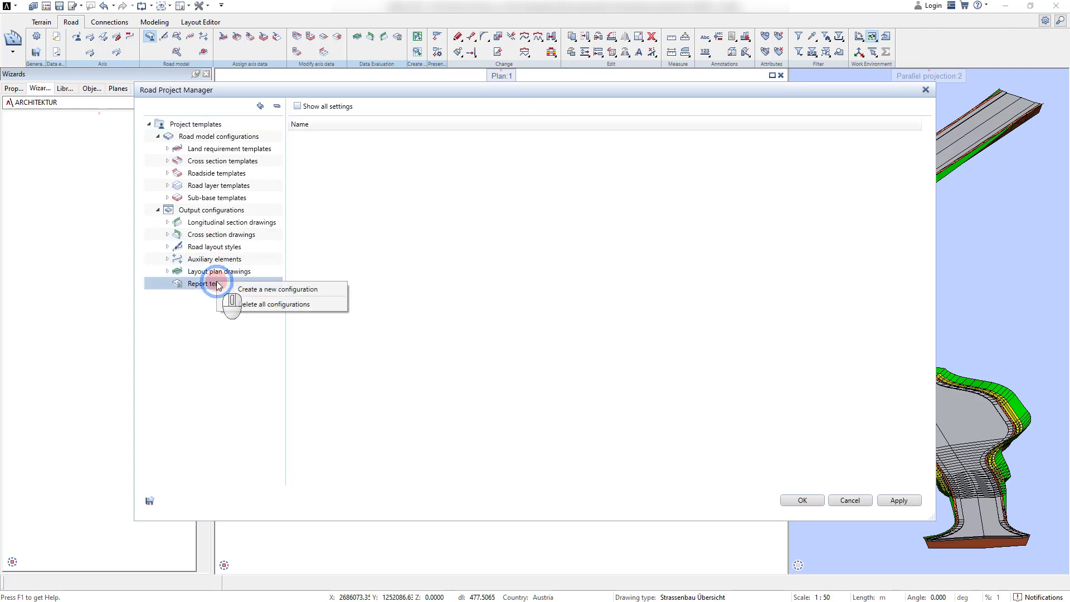
pyautogui.click(244, 289)
pyautogui.click(411, 179)
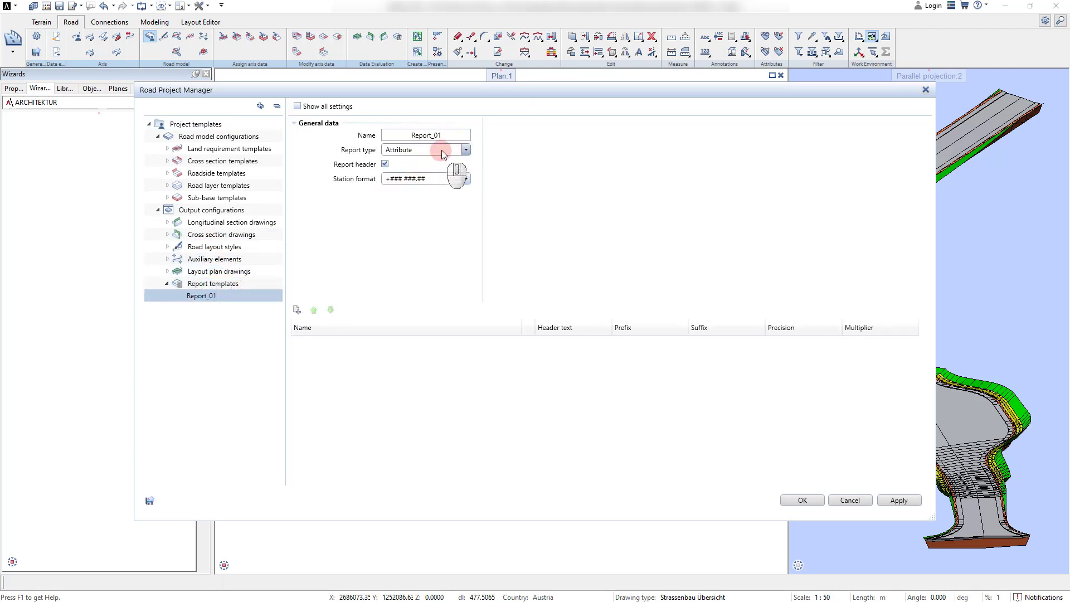
pyautogui.doubleClick(448, 135)
pyautogui.click(450, 134)
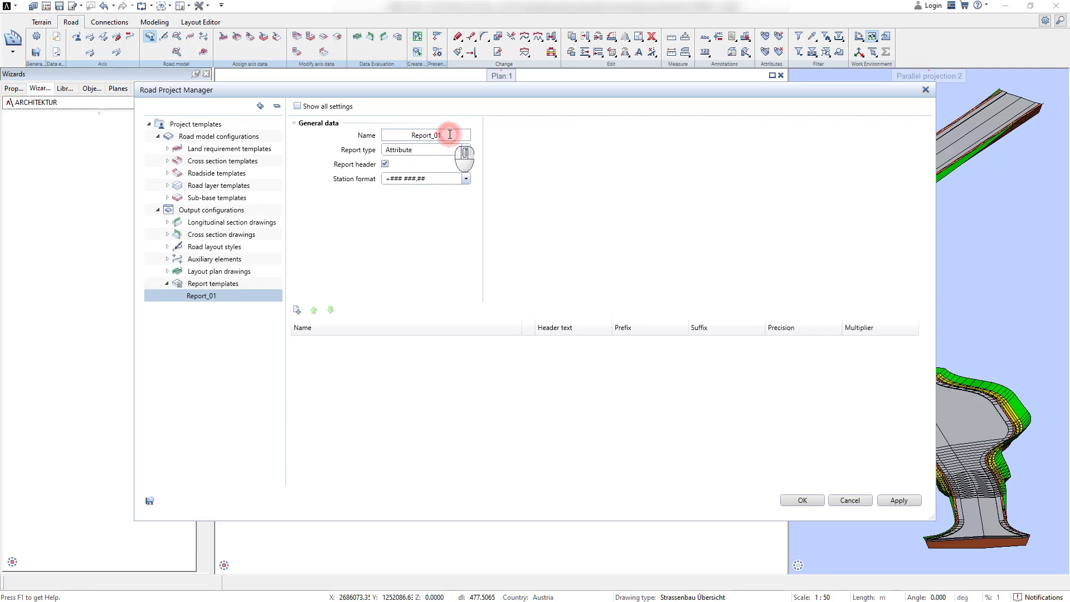
pyautogui.write('Station')
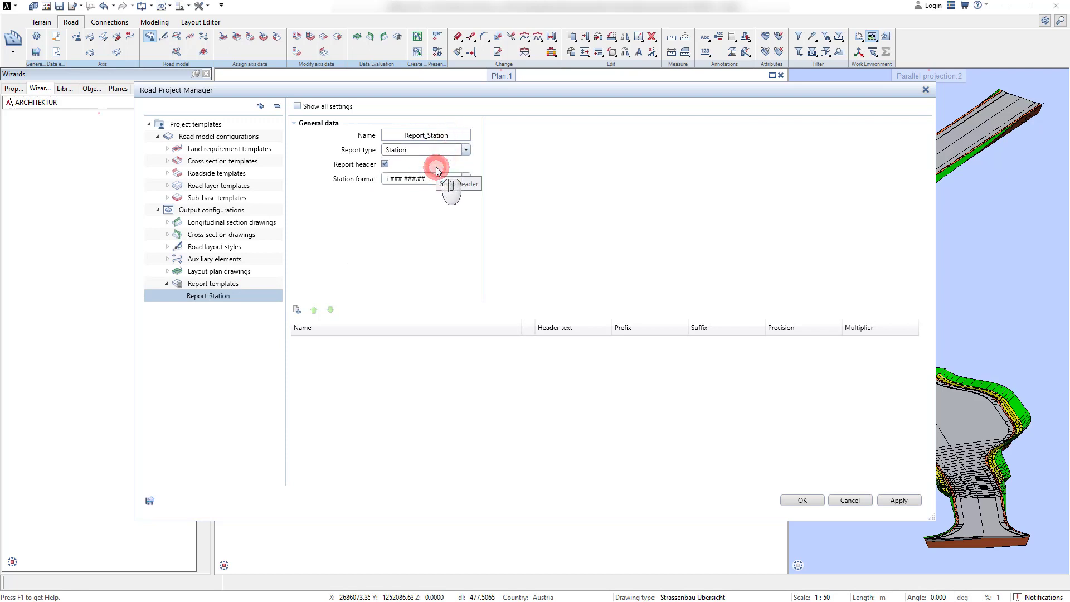
# Add axis East/North coordinates, kilometrage, absolute height, lane inclination and lane width fields to the report.
pyautogui.click(296, 309)
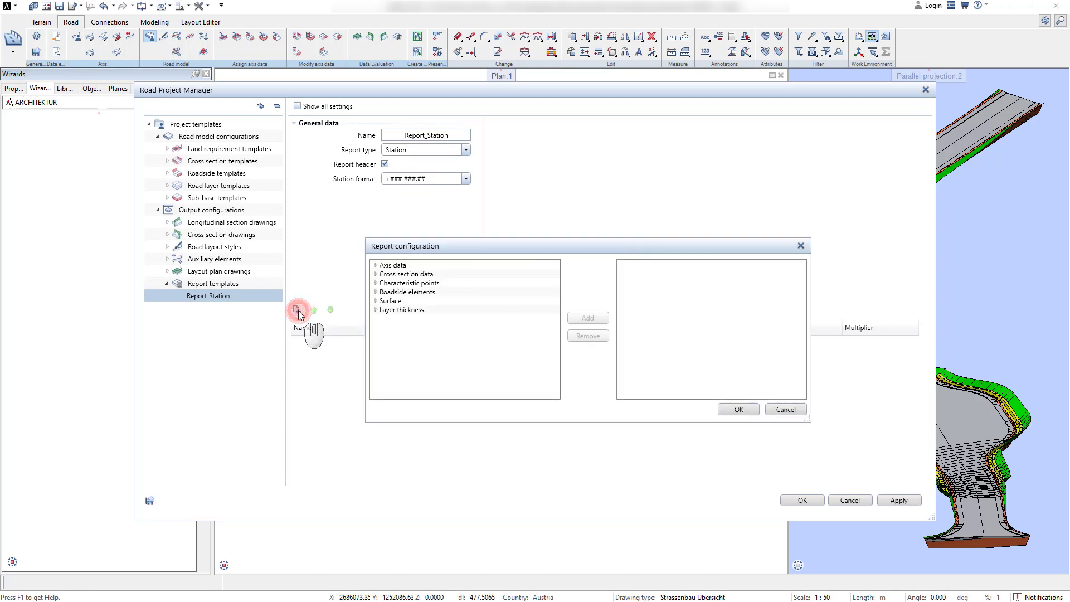
pyautogui.click(375, 266)
pyautogui.doubleClick(404, 274)
pyautogui.doubleClick(411, 273)
pyautogui.doubleClick(413, 273)
pyautogui.click(375, 292)
pyautogui.click(375, 301)
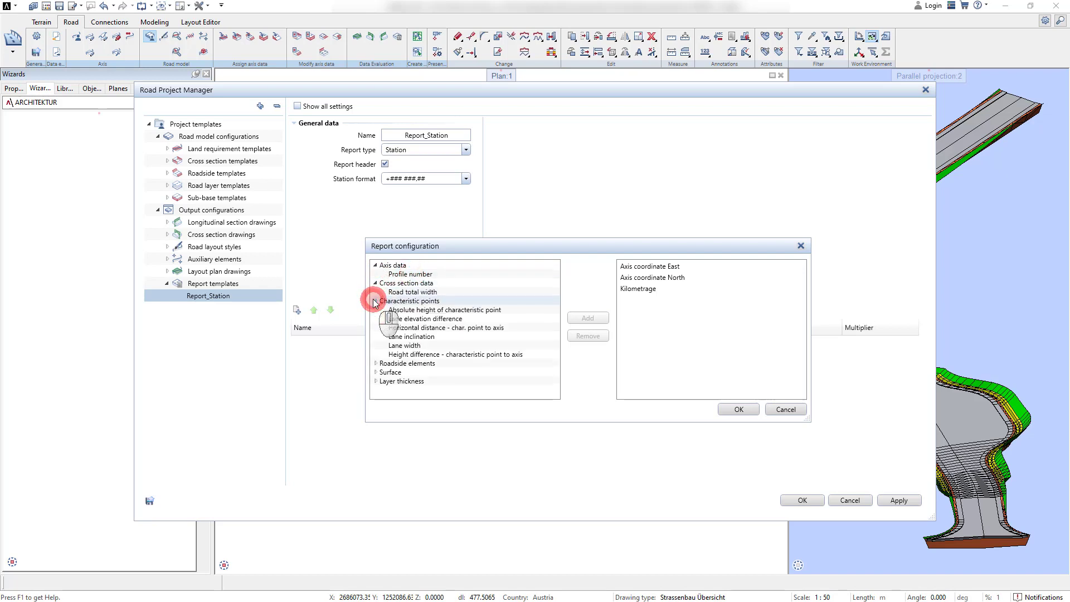
pyautogui.doubleClick(411, 310)
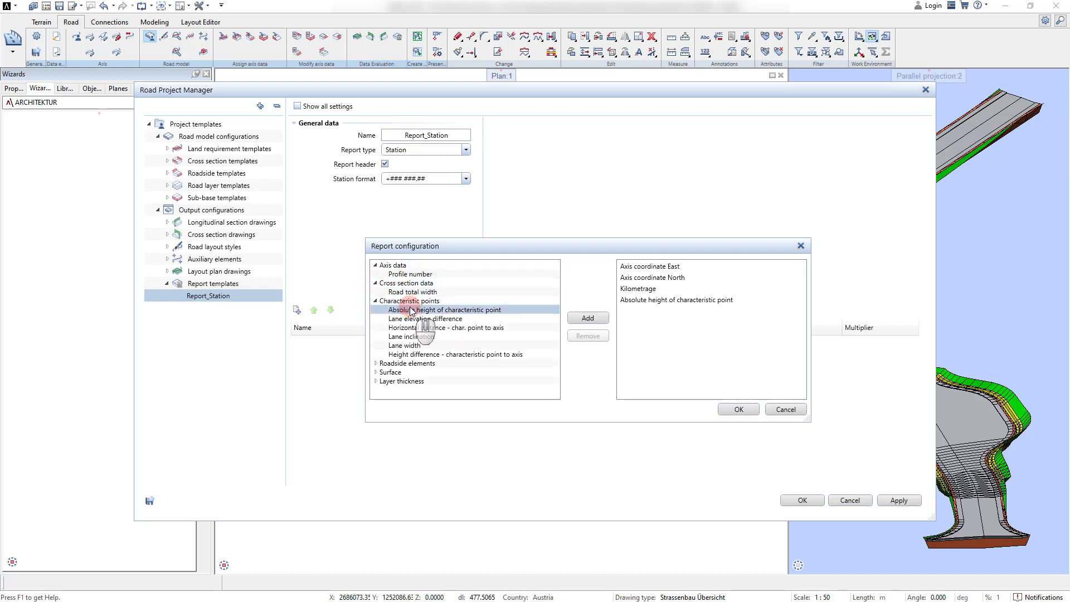
pyautogui.doubleClick(411, 336)
pyautogui.doubleClick(411, 346)
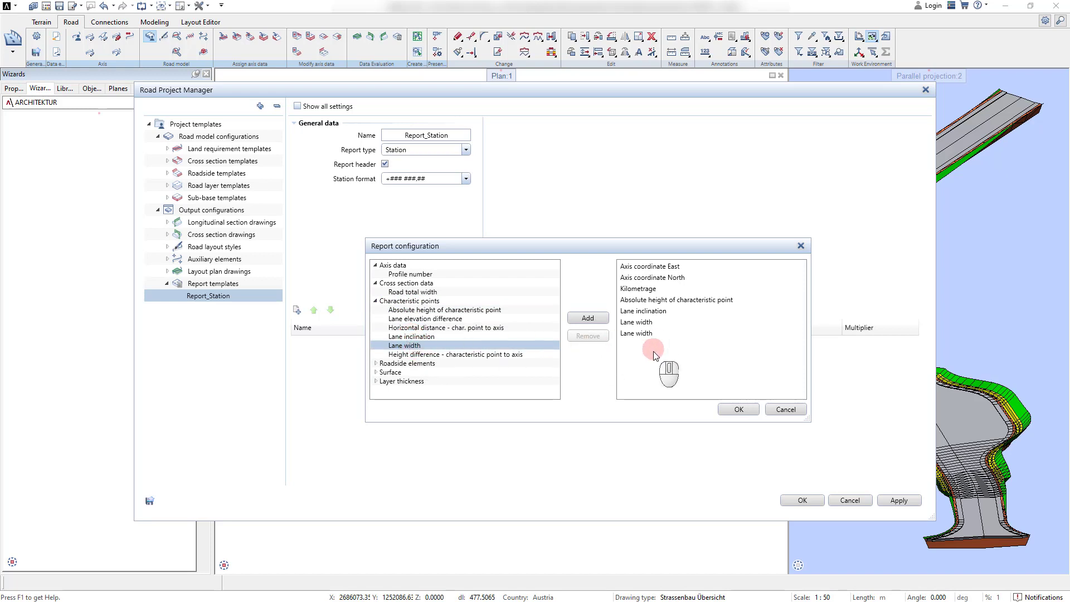
pyautogui.click(738, 409)
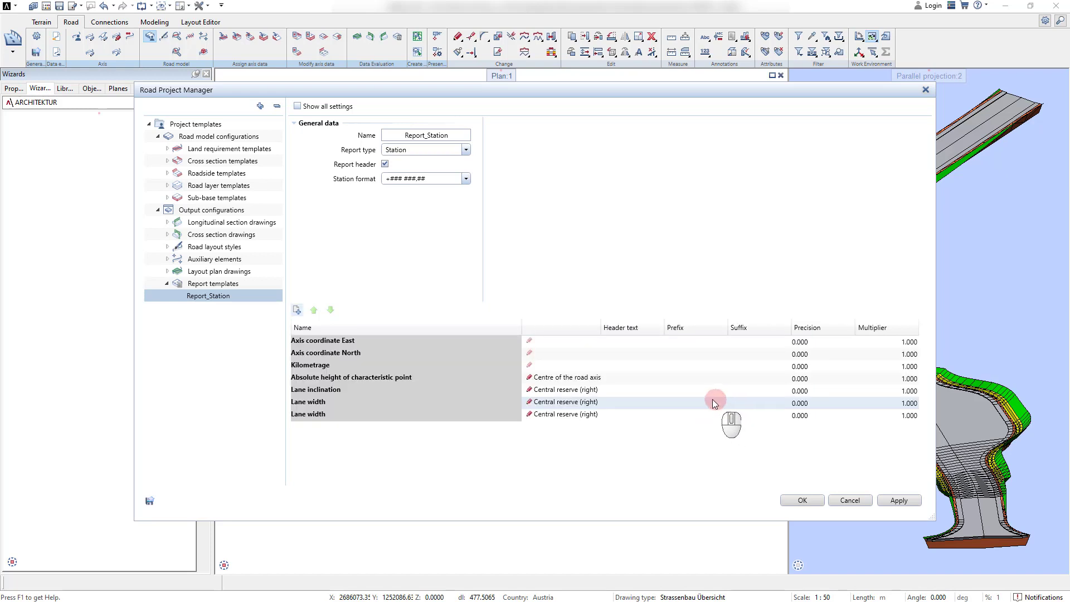
# Choose the point for the absolute height row and set lane inclination to Main carriageway (right).
pyautogui.click(530, 377)
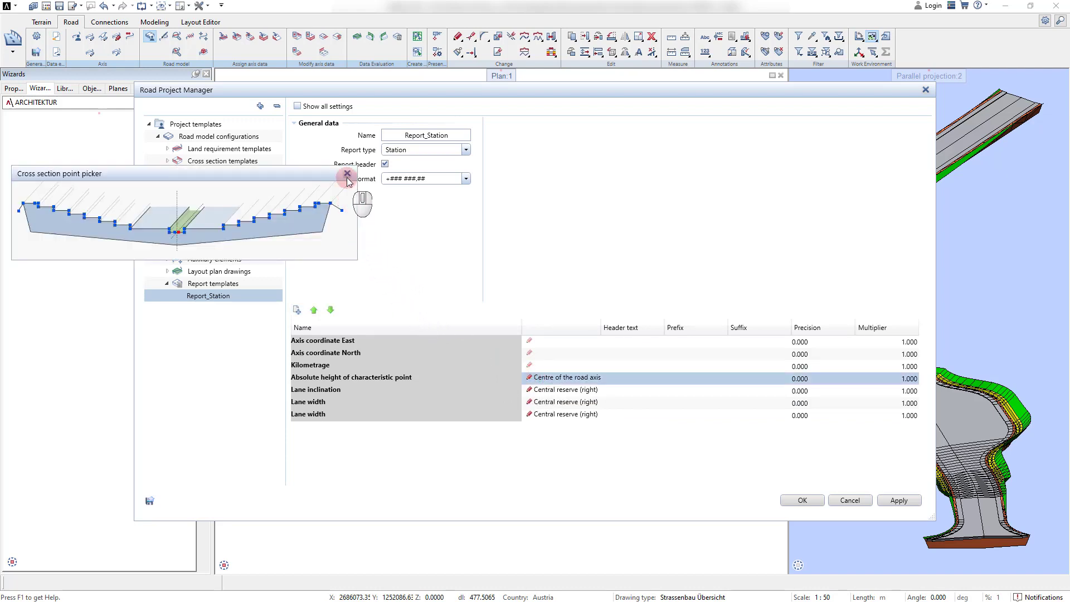
pyautogui.click(347, 174)
pyautogui.click(528, 390)
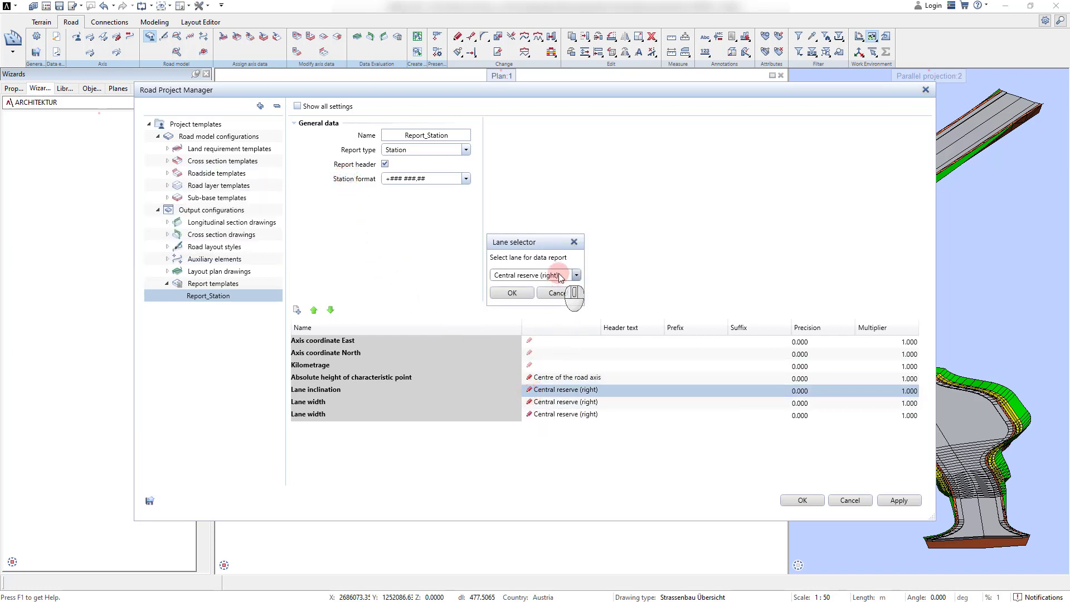
pyautogui.click(559, 276)
pyautogui.click(555, 296)
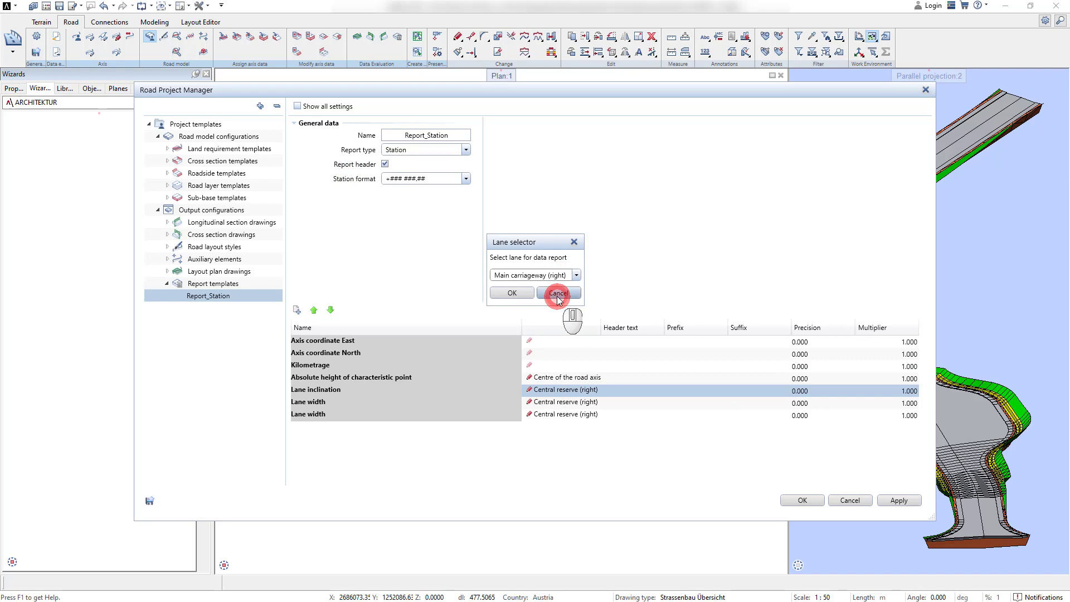
pyautogui.click(526, 295)
# Assign Main carriageway (right) and Main carriageway (left) to the two Lane width rows.
pyautogui.click(528, 402)
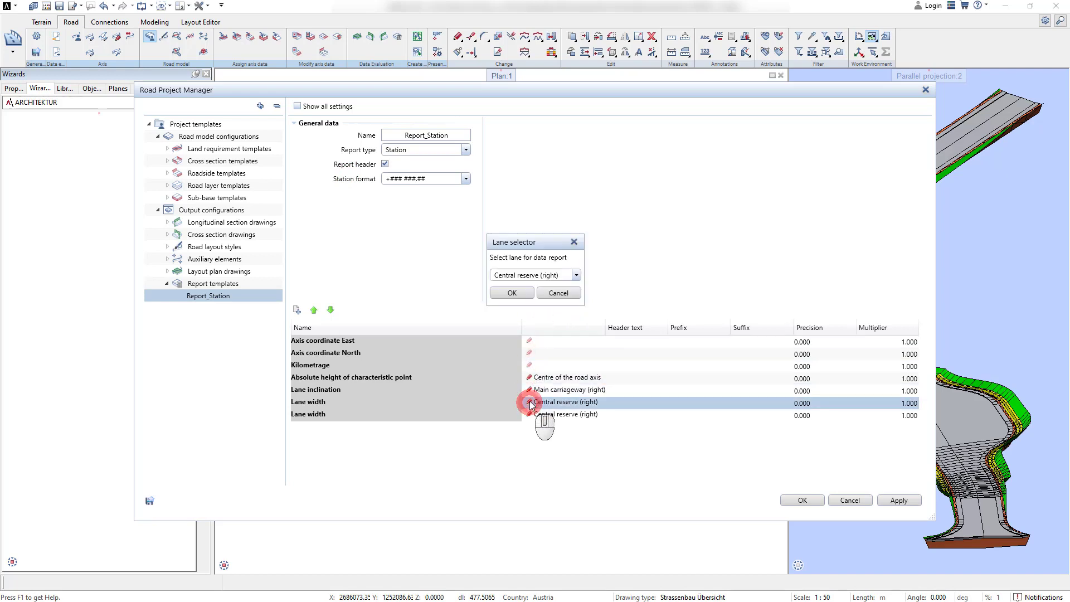
pyautogui.click(554, 275)
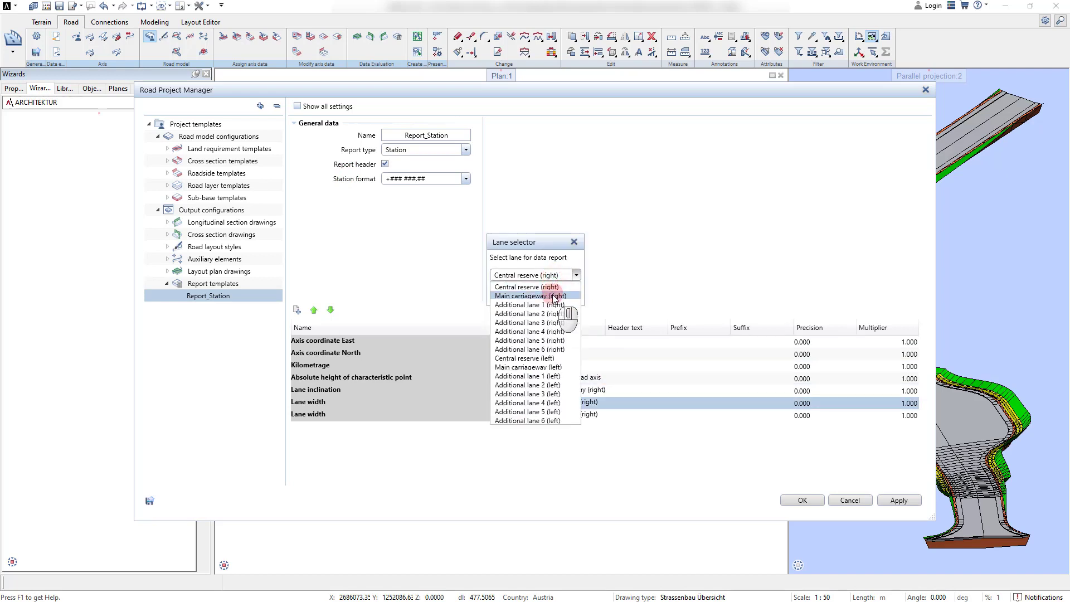
pyautogui.click(553, 295)
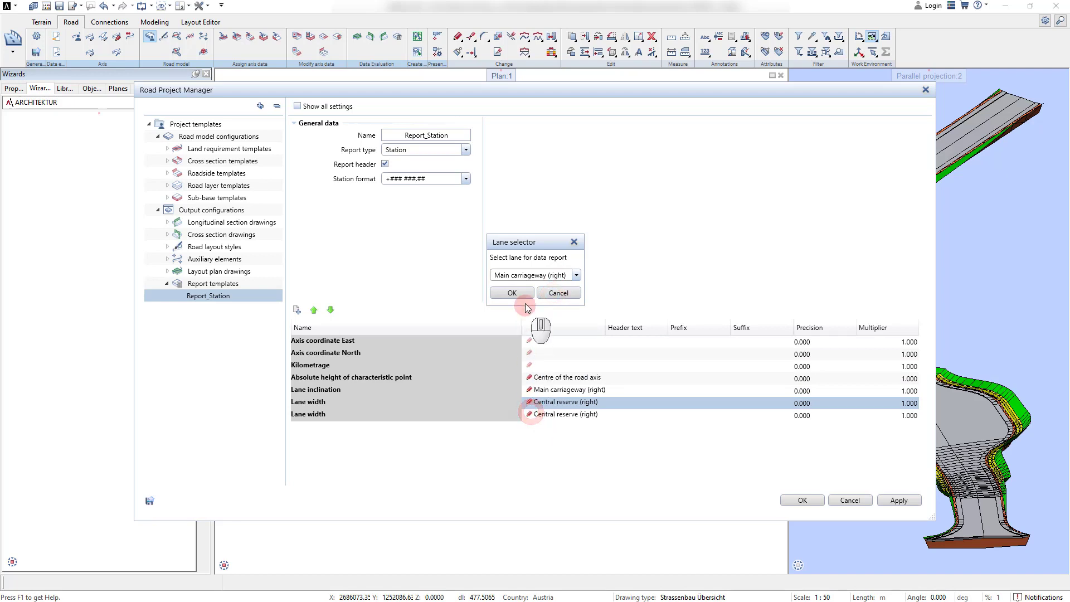
pyautogui.click(512, 293)
pyautogui.click(528, 415)
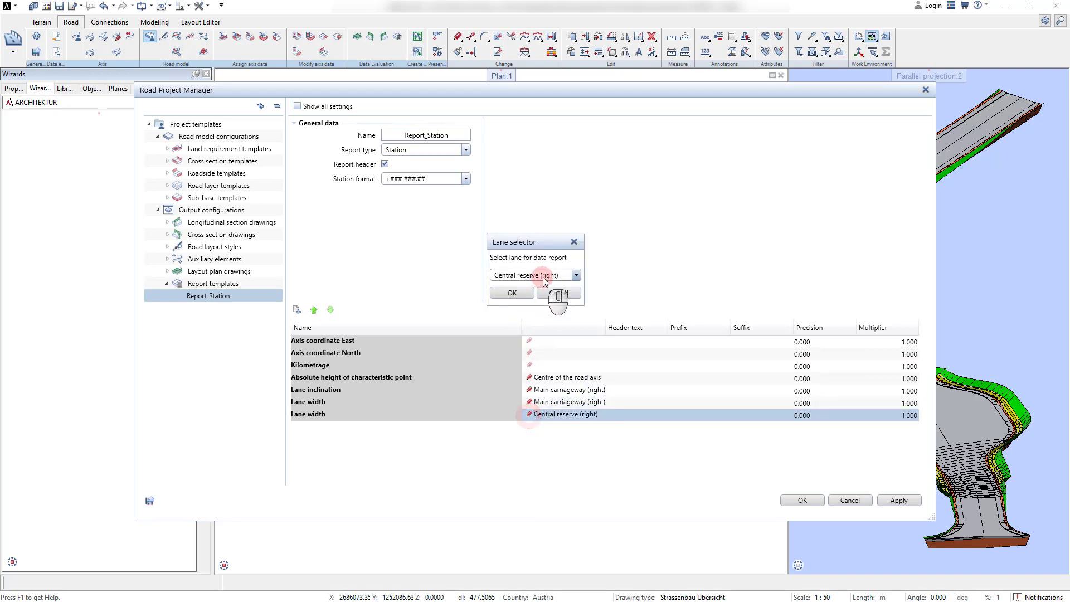
pyautogui.click(546, 275)
pyautogui.click(538, 367)
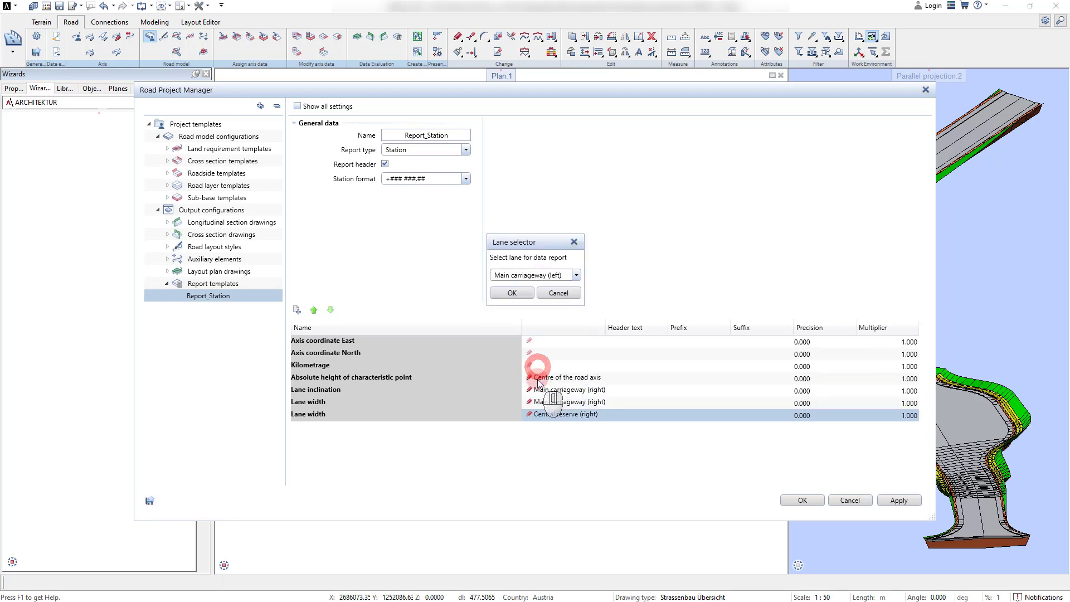
pyautogui.click(513, 292)
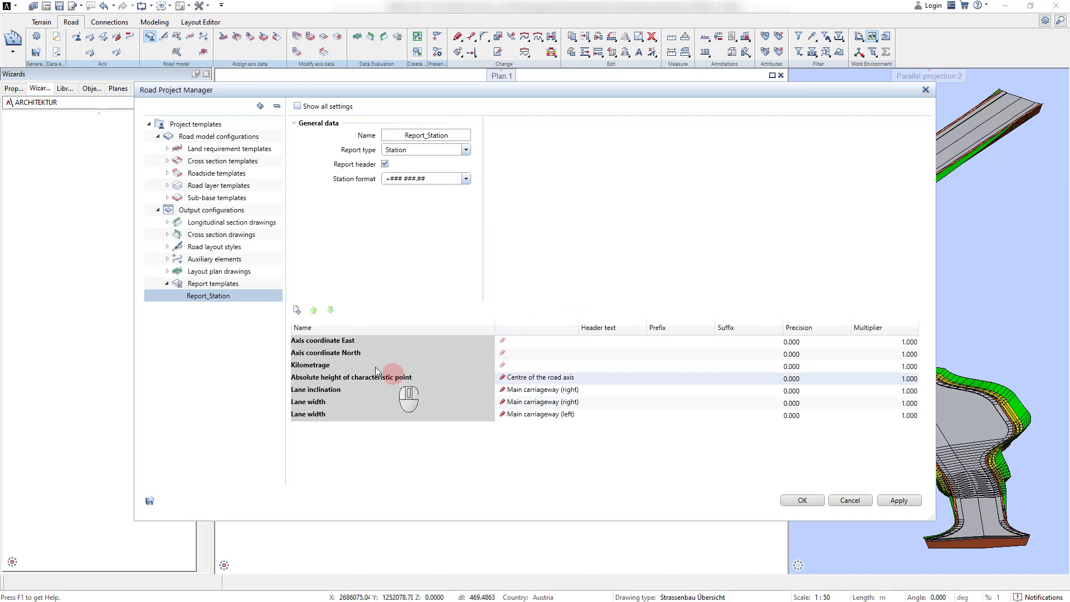
# Create a new report template named Report_Volume with report type Section.
pyautogui.rightClick(231, 284)
pyautogui.click(253, 292)
pyautogui.click(458, 135)
pyautogui.hotkey('shift', 'Left')
pyautogui.hotkey('shift', 'Left')
pyautogui.write('Vo')
pyautogui.click(465, 150)
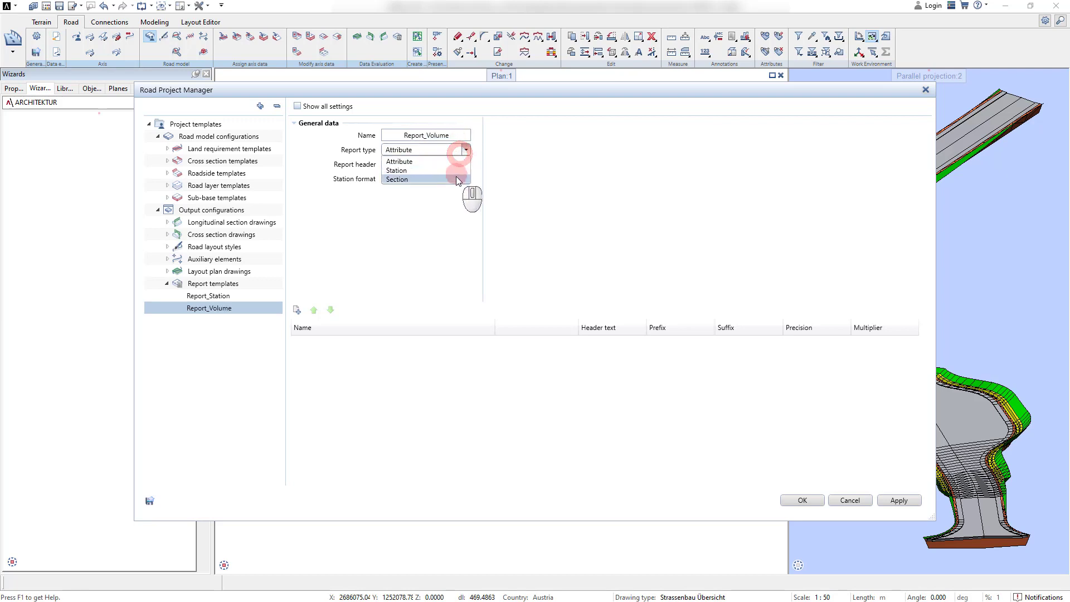
pyautogui.click(458, 182)
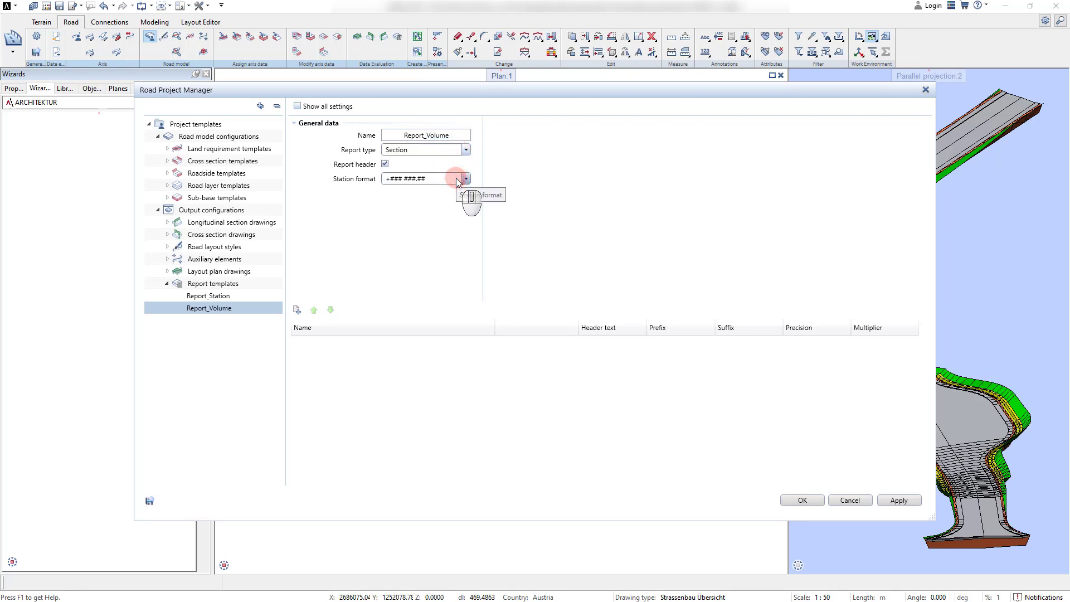
# Add Landside cut volume, Landside fill volume and Sum of all layer volumes columns.
pyautogui.click(298, 308)
pyautogui.click(375, 266)
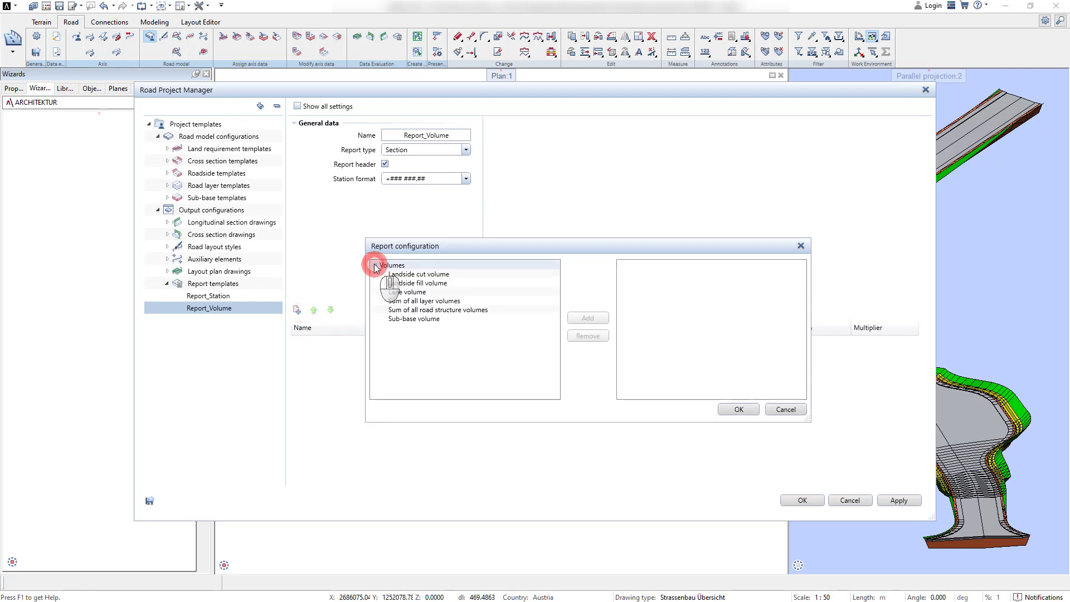
pyautogui.doubleClick(400, 274)
pyautogui.doubleClick(401, 274)
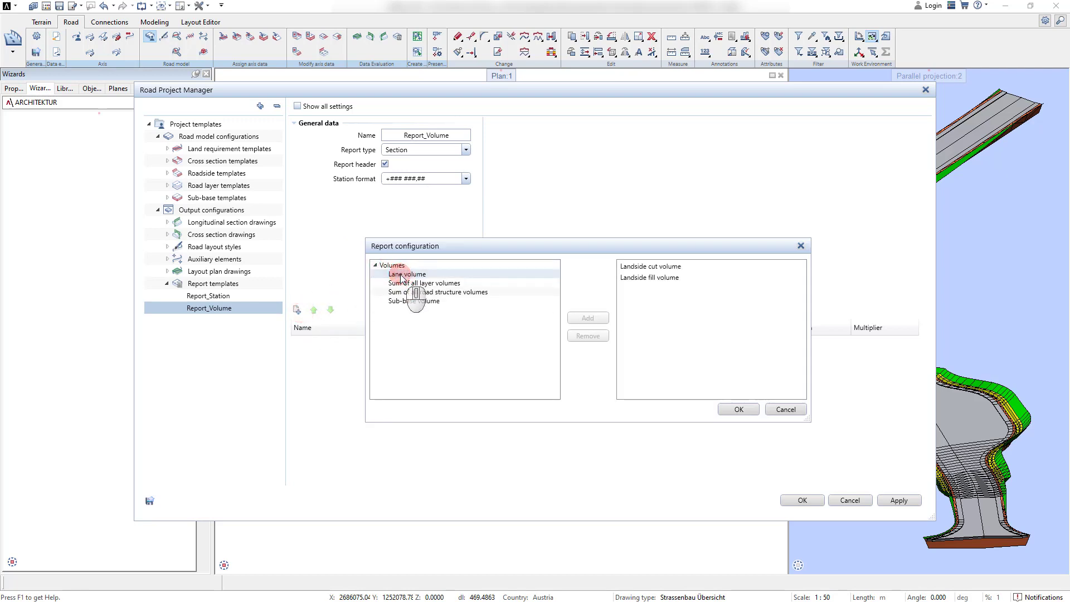
pyautogui.doubleClick(402, 283)
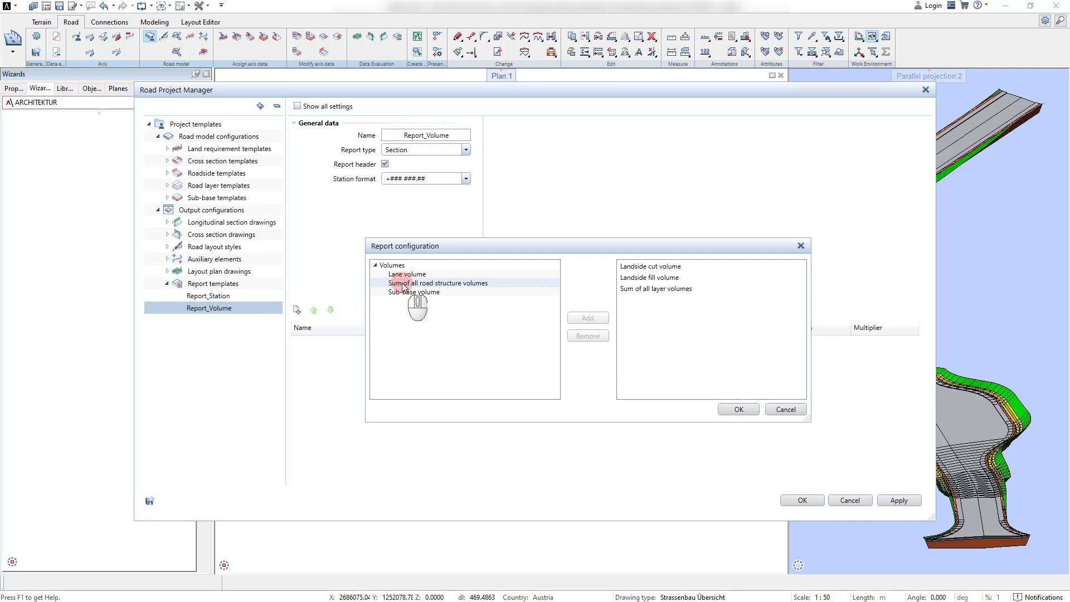
pyautogui.click(739, 410)
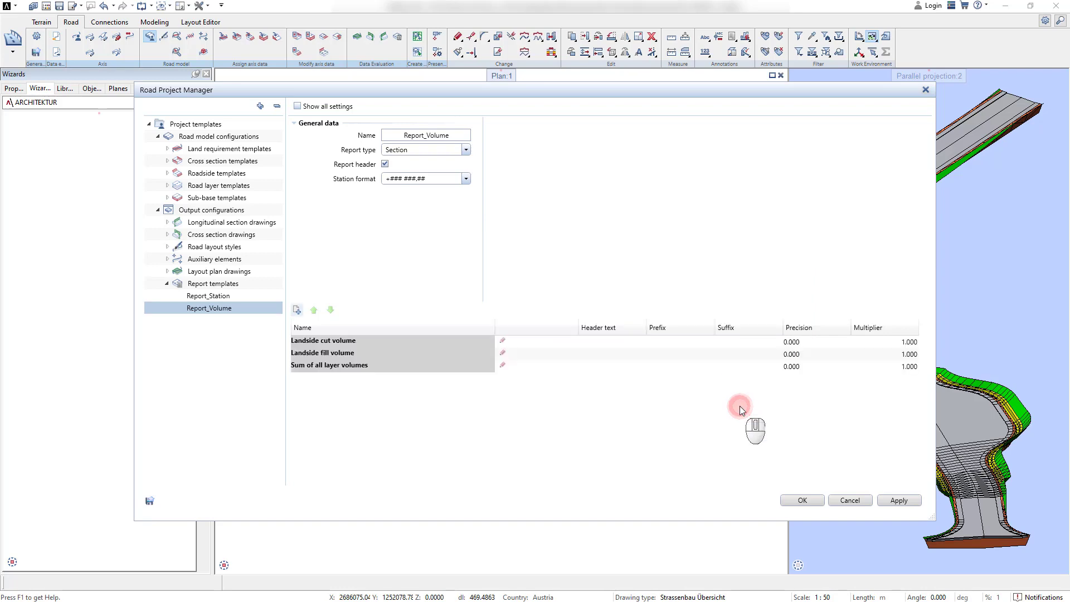
# Close the project manager and set the road report to Report_Station, keeping profiles at km.
pyautogui.click(791, 499)
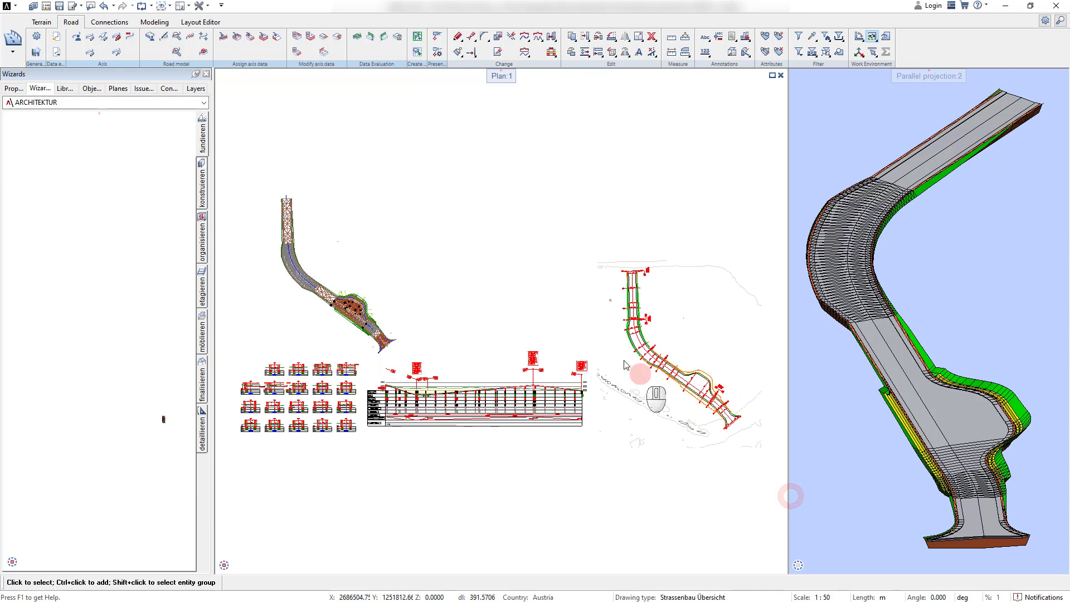
pyautogui.click(398, 38)
pyautogui.click(182, 158)
pyautogui.click(184, 159)
pyautogui.click(190, 186)
pyautogui.click(144, 198)
# Generate the Achse 1 station table (0.000–197.386, 10.0000 steps), select all rows, and close it unsaved.
pyautogui.click(166, 274)
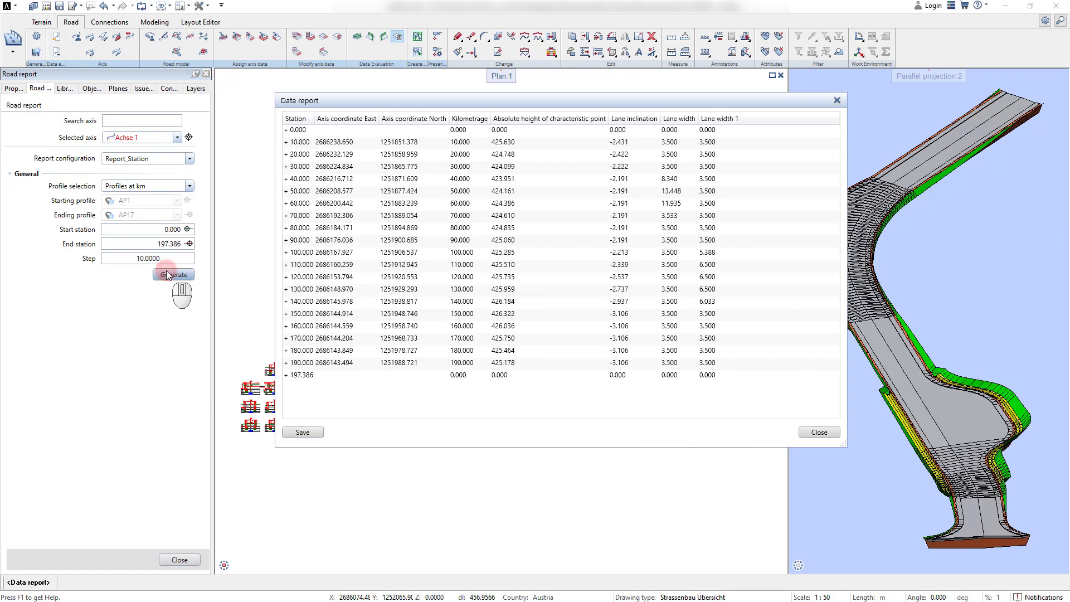
pyautogui.click(286, 122)
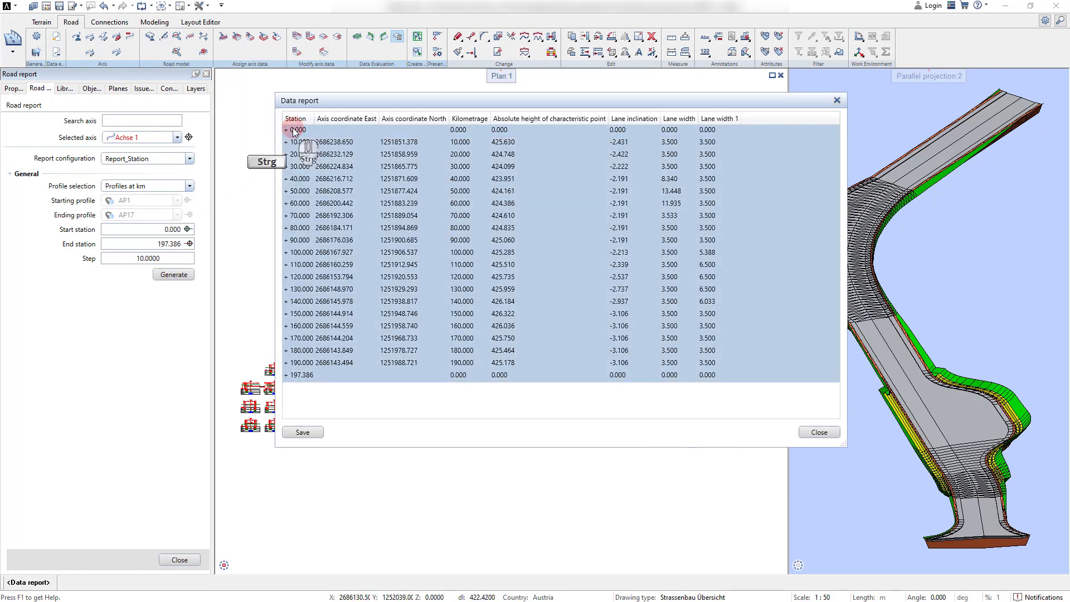
pyautogui.click(300, 433)
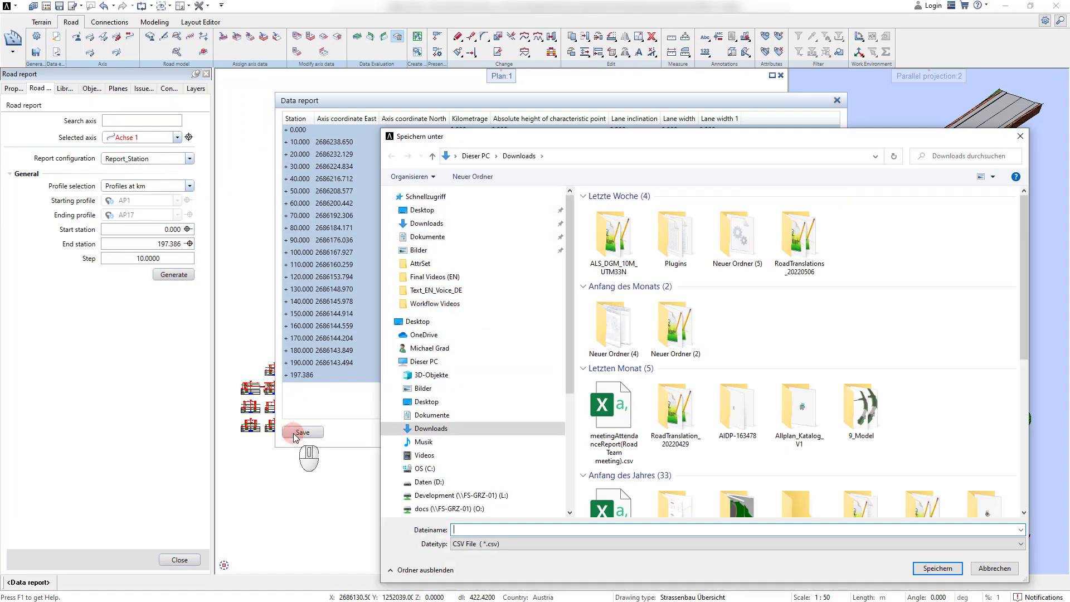
pyautogui.click(987, 569)
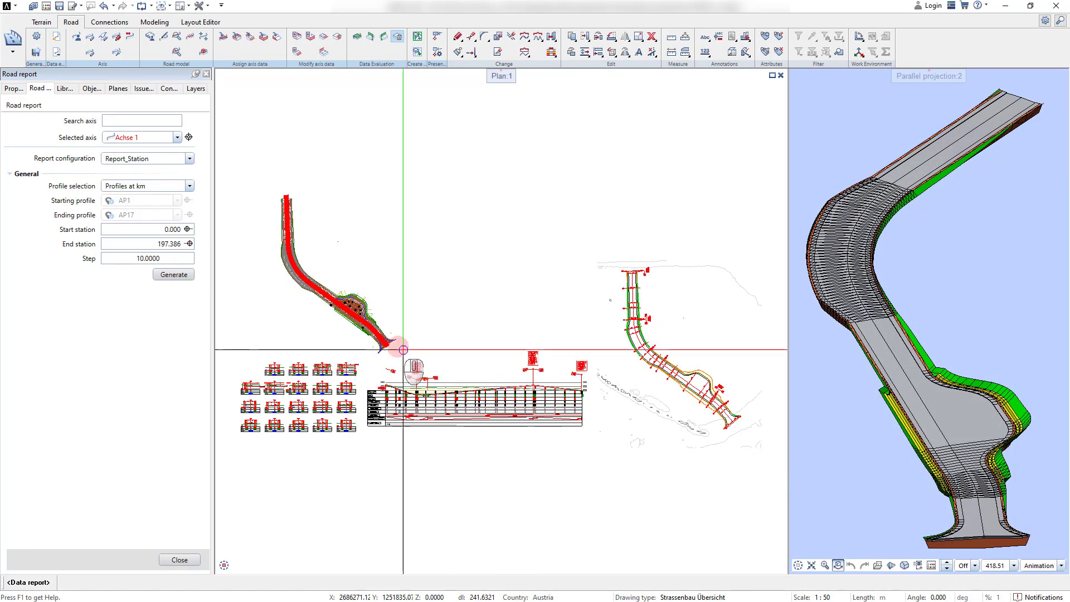
# Generate the Report_Volume report, review its cut 5882.110, fill 39.287 and layers 1005.342 rows, then close it.
pyautogui.click(163, 158)
pyautogui.click(163, 174)
pyautogui.click(173, 275)
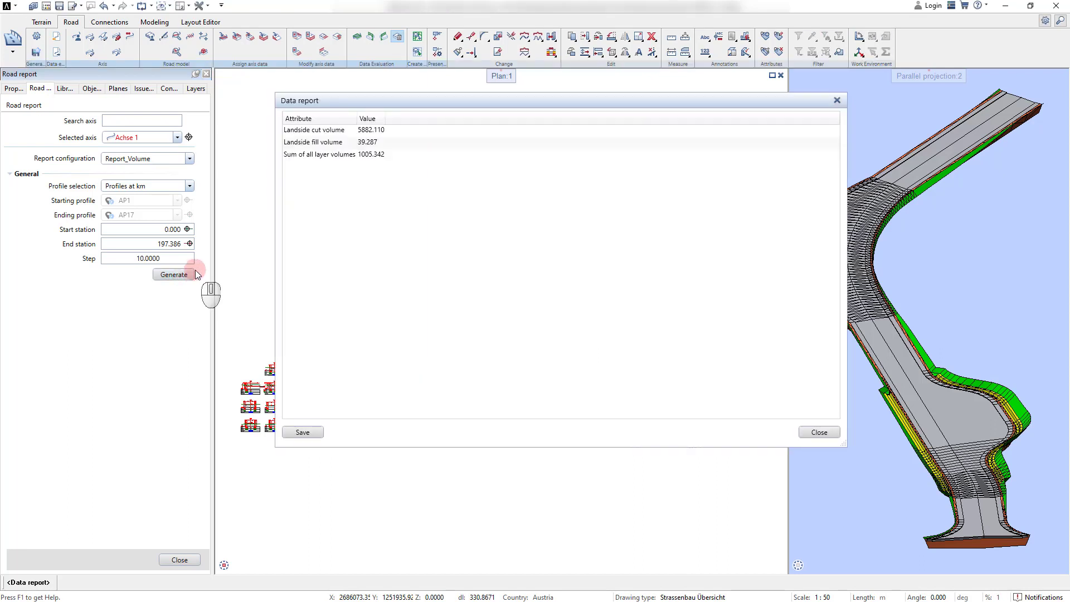
pyautogui.moveTo(342, 131); pyautogui.dragTo(342, 158)
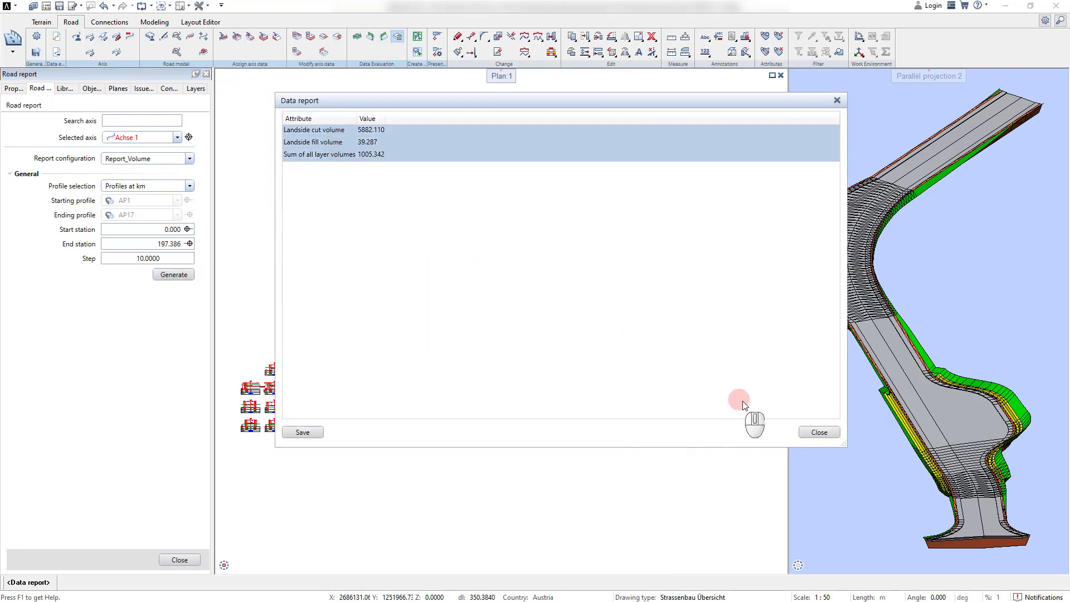
pyautogui.click(807, 434)
# Save the XSD 100_modified cross-section drawing configuration to favorites under its own name.
pyautogui.click(808, 434)
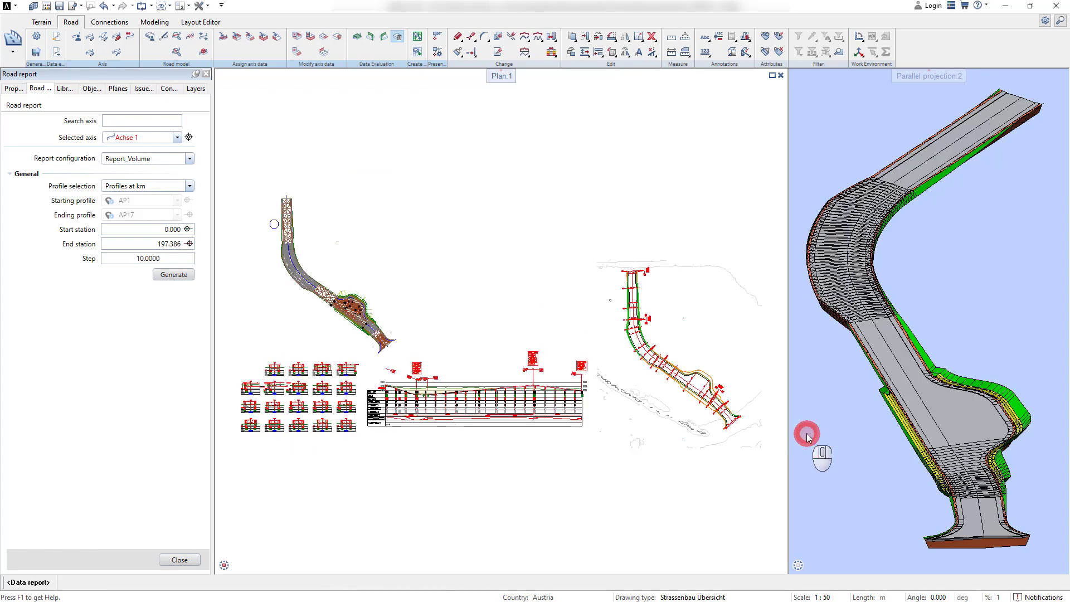
pyautogui.click(149, 38)
pyautogui.click(167, 235)
pyautogui.rightClick(206, 247)
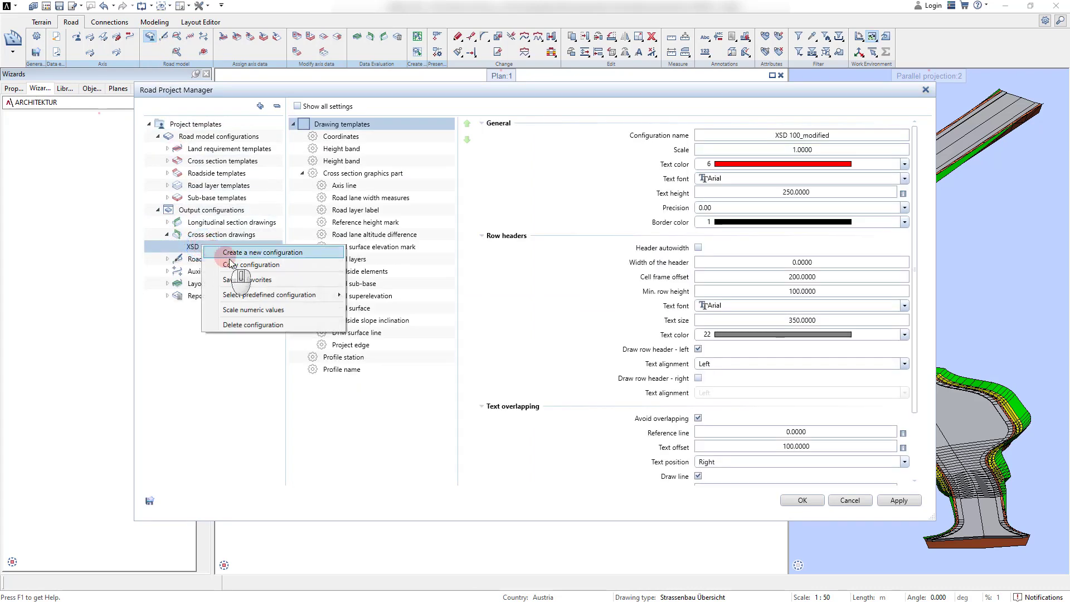
pyautogui.click(260, 280)
pyautogui.click(333, 342)
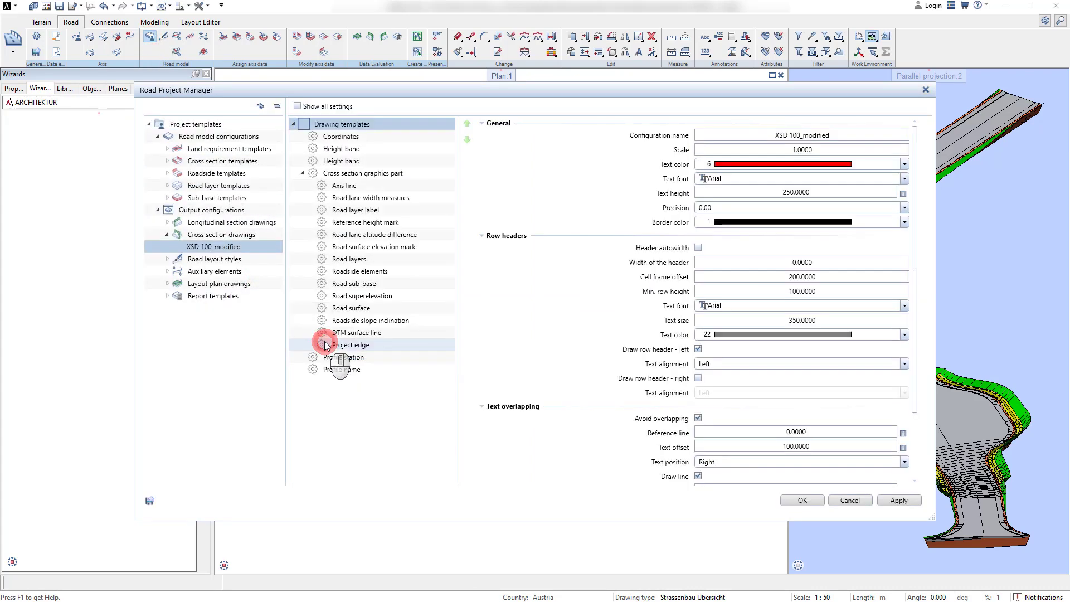
# Save the Report_Station report template to favorites and close the Road Project Manager.
pyautogui.click(181, 296)
pyautogui.rightClick(229, 308)
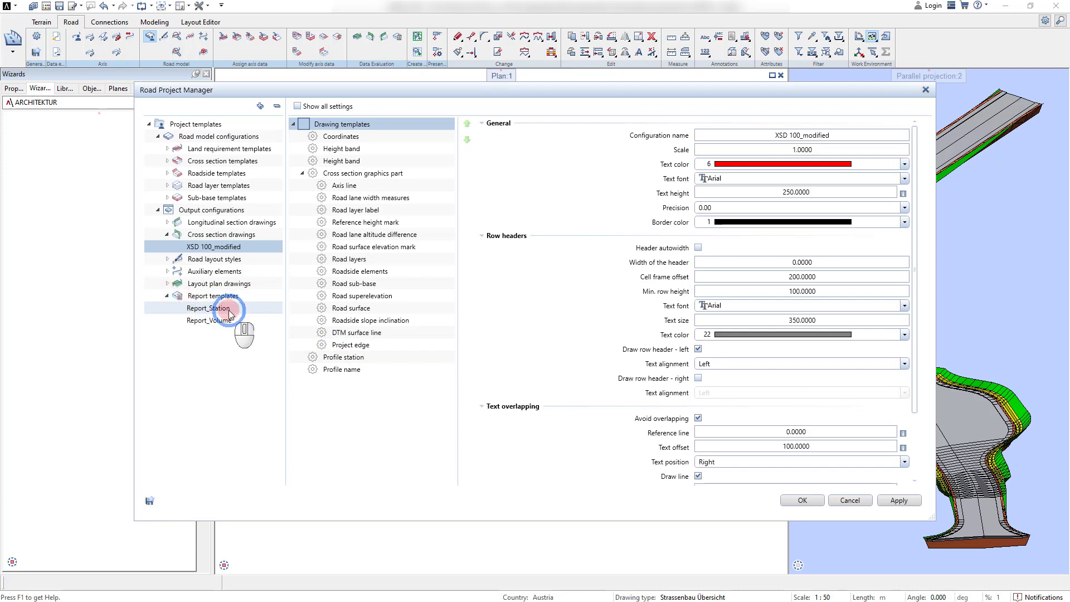
pyautogui.click(271, 344)
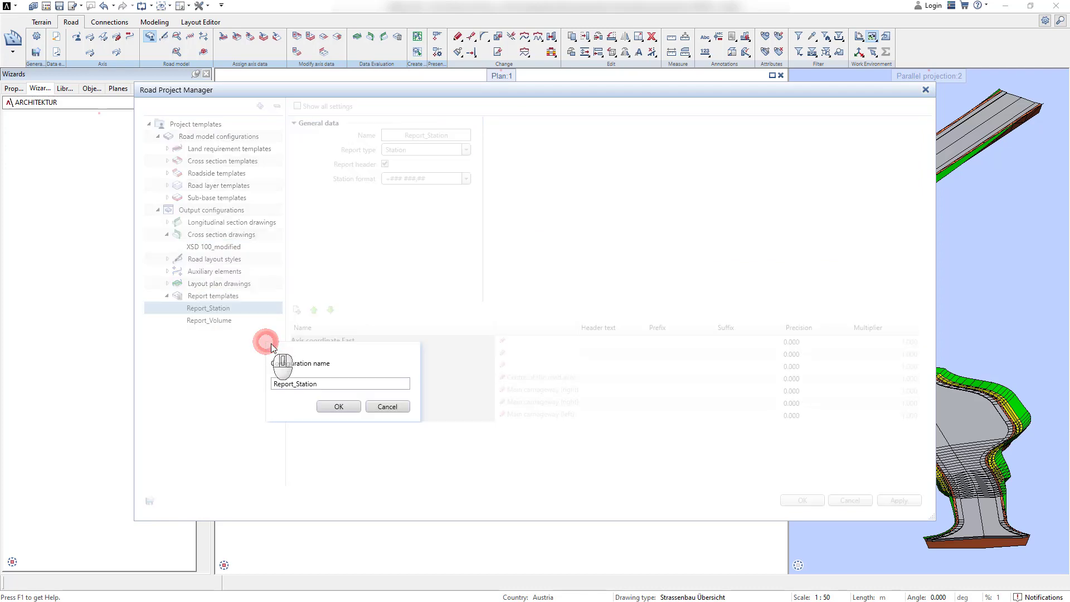
pyautogui.click(337, 407)
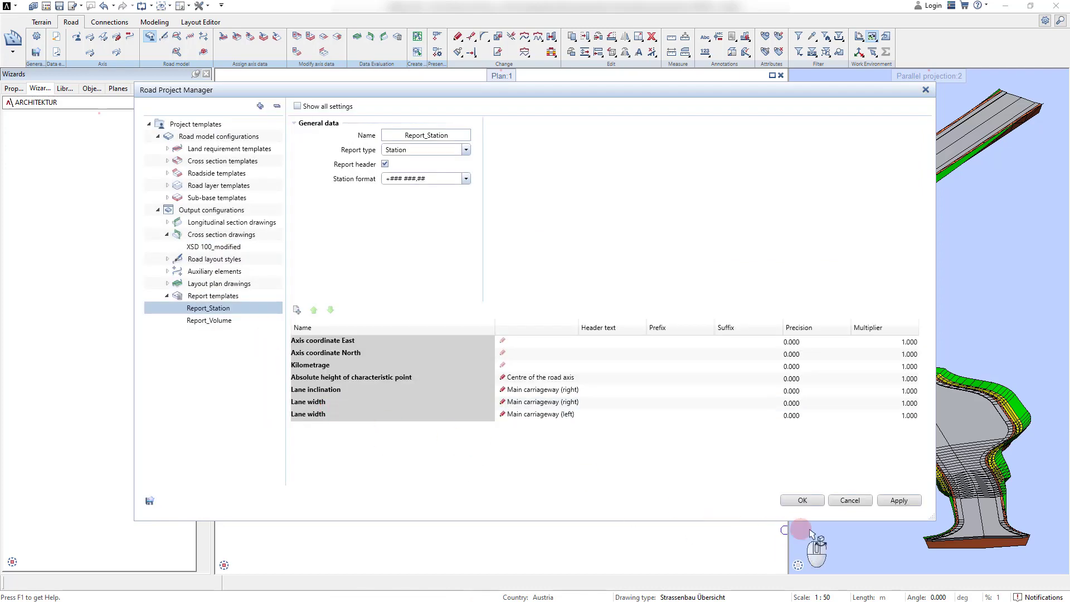
pyautogui.click(809, 501)
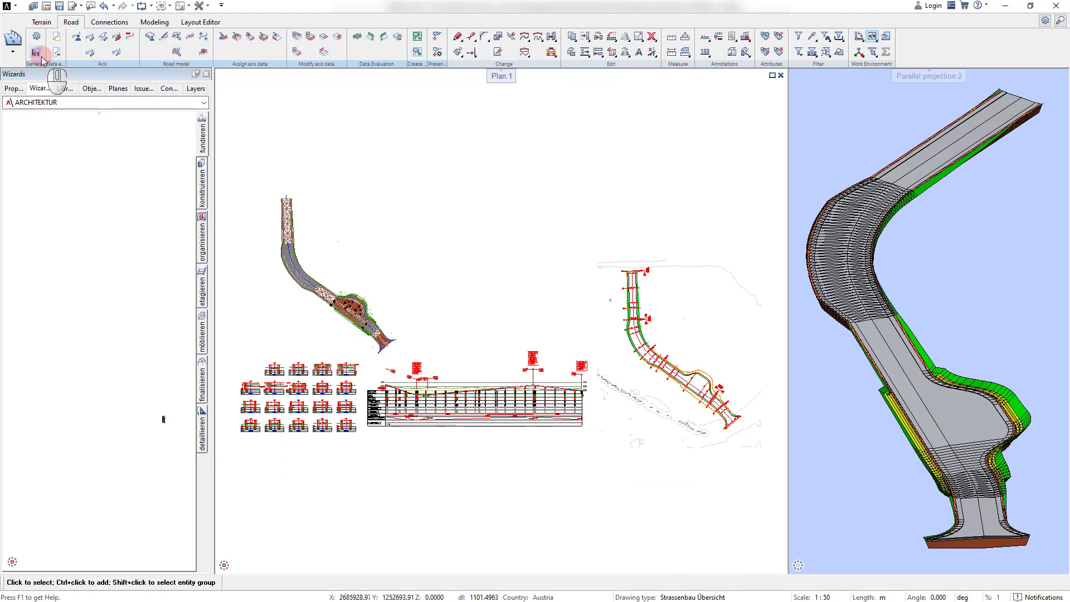
# Export the XSD 100_modified and Report_Station favorites, excluding road model configurations, to a JSON file in Downloads.
pyautogui.click(36, 54)
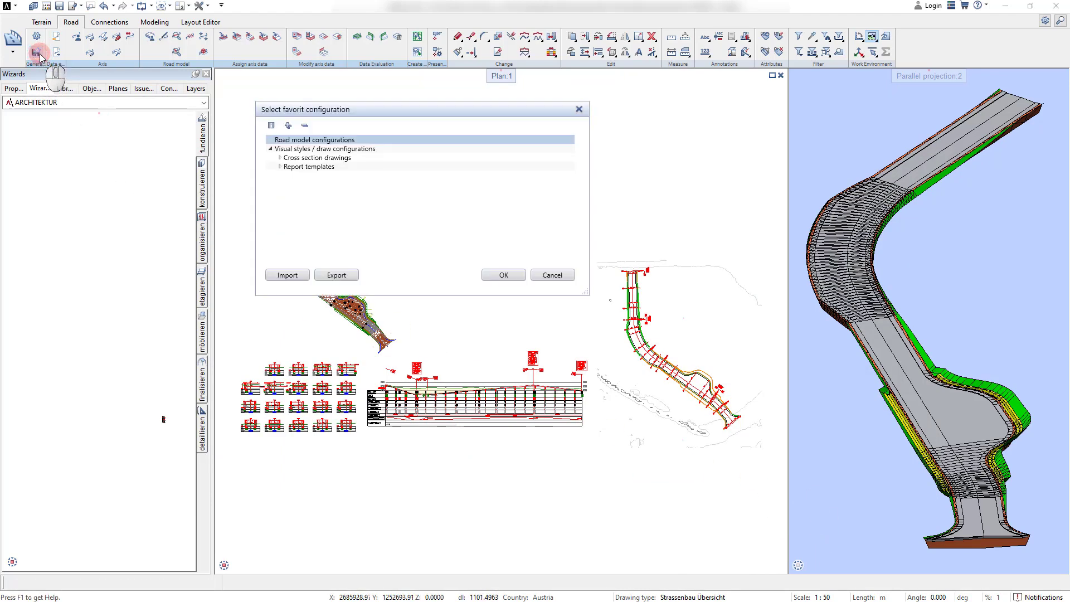
pyautogui.click(280, 157)
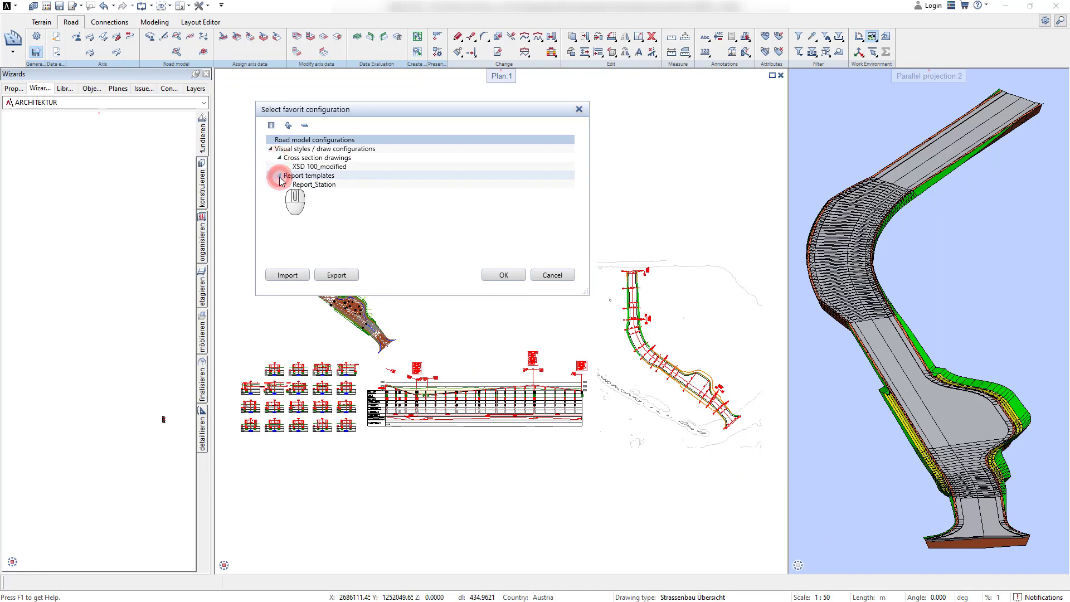
pyautogui.click(337, 275)
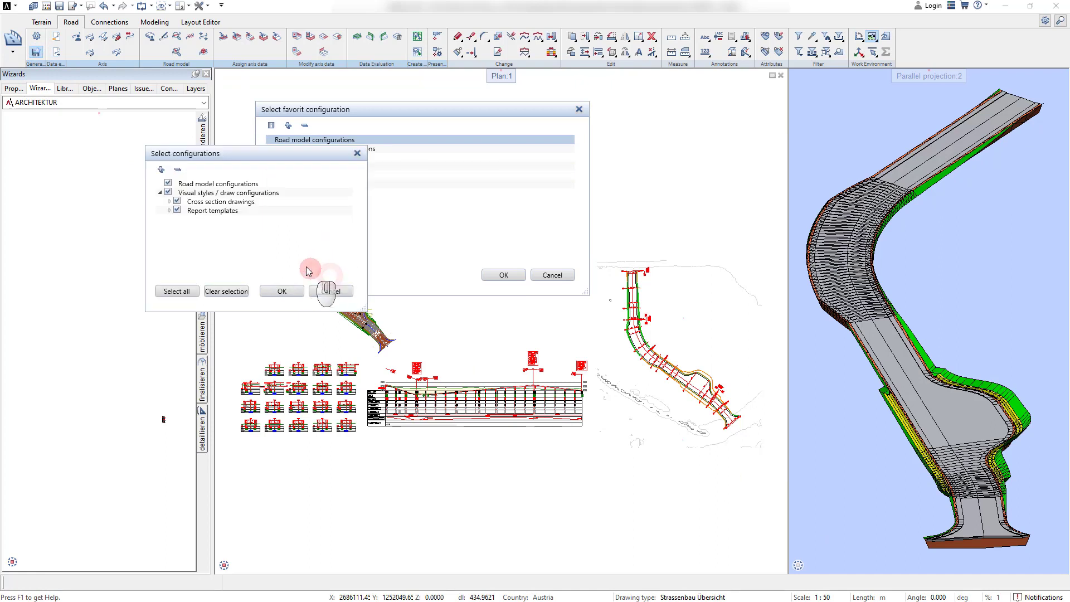
pyautogui.click(161, 170)
pyautogui.click(168, 183)
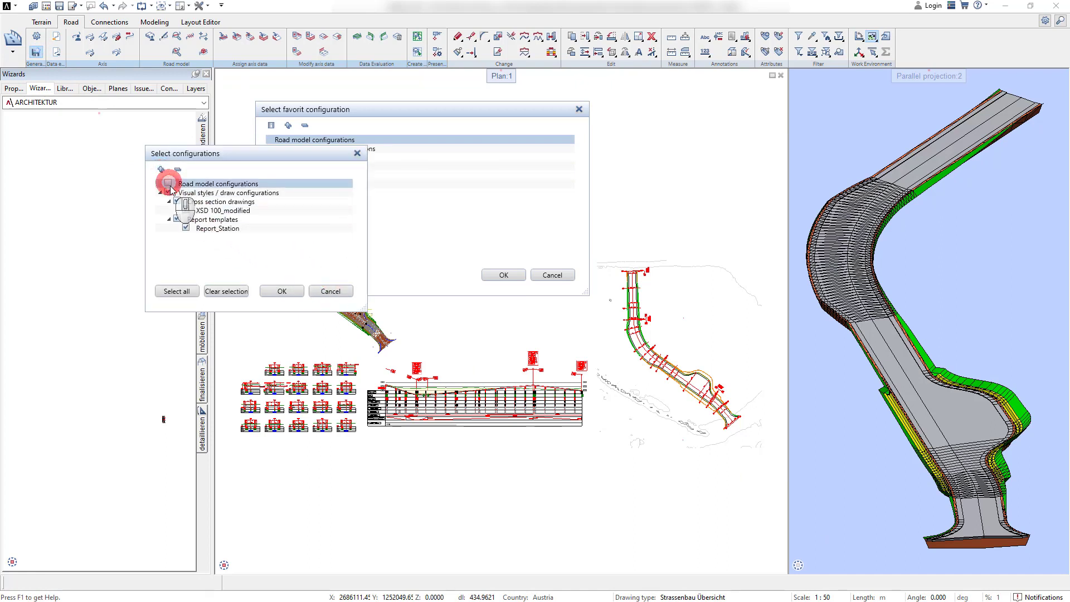
pyautogui.click(186, 228)
pyautogui.click(282, 292)
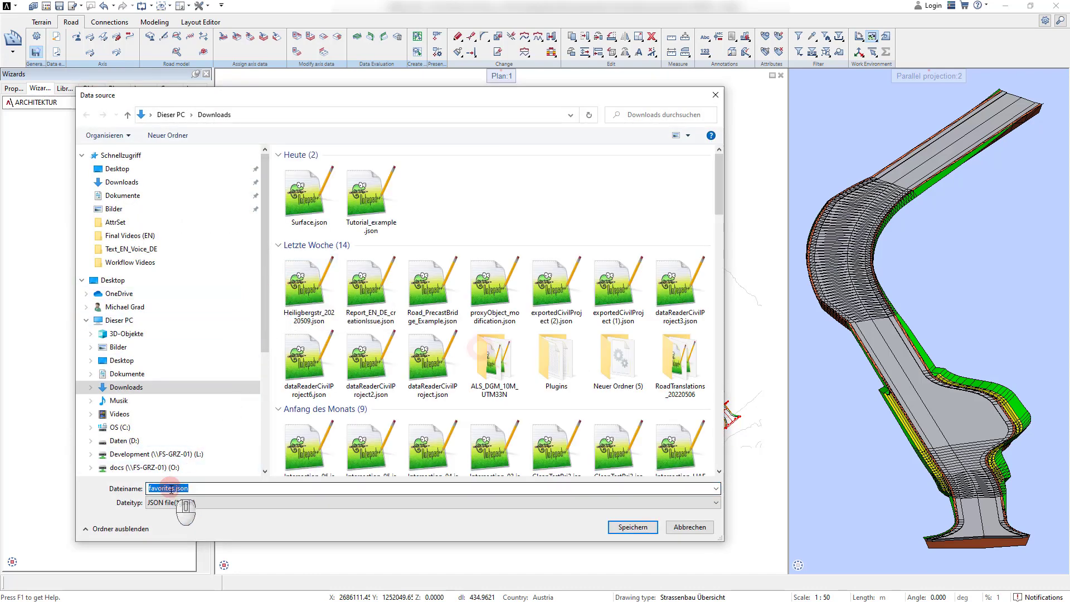
pyautogui.moveTo(174, 488); pyautogui.dragTo(137, 490)
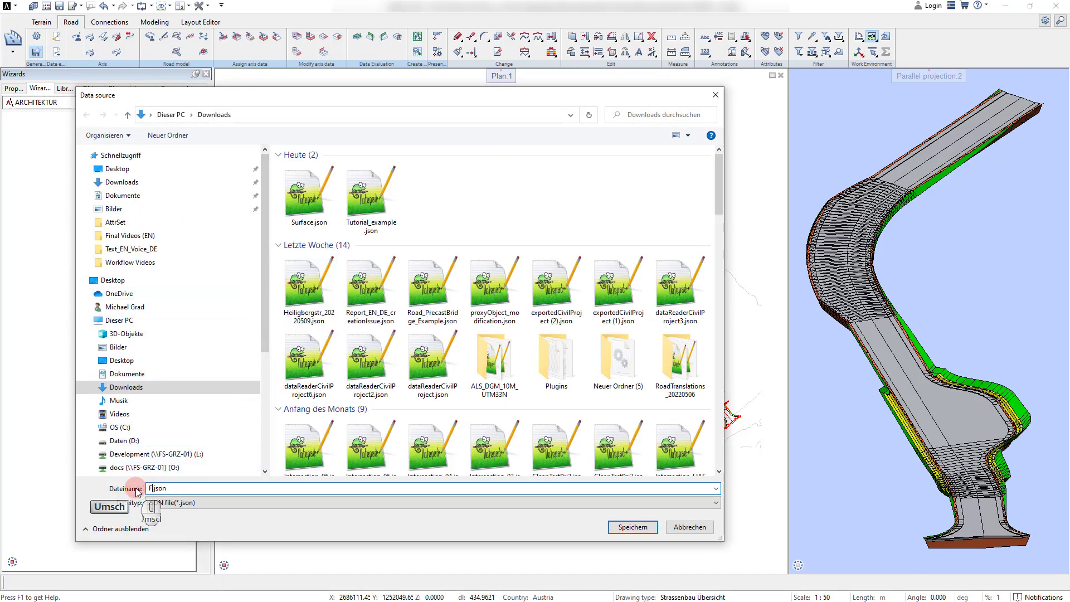